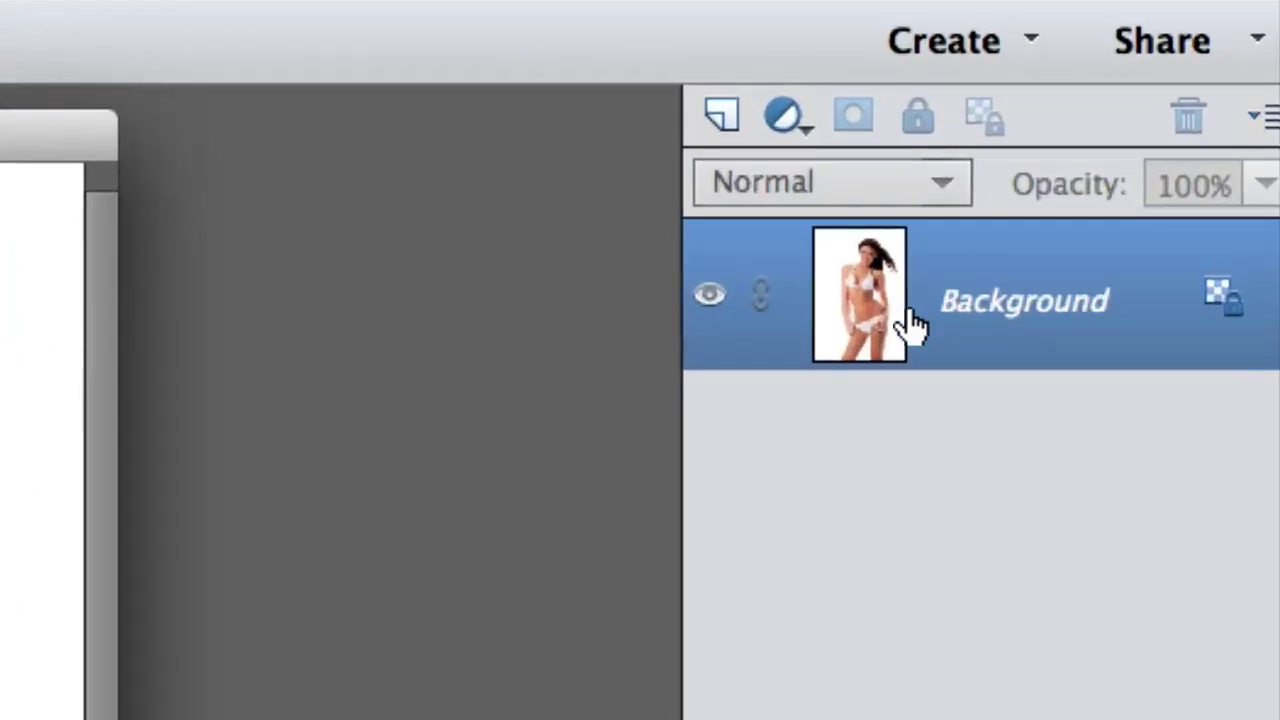
# - Duplicate Background into Background copy and Background copy 2, then make Background copy active
pyautogui.rightClick(912, 322)
pyautogui.click(768, 393)
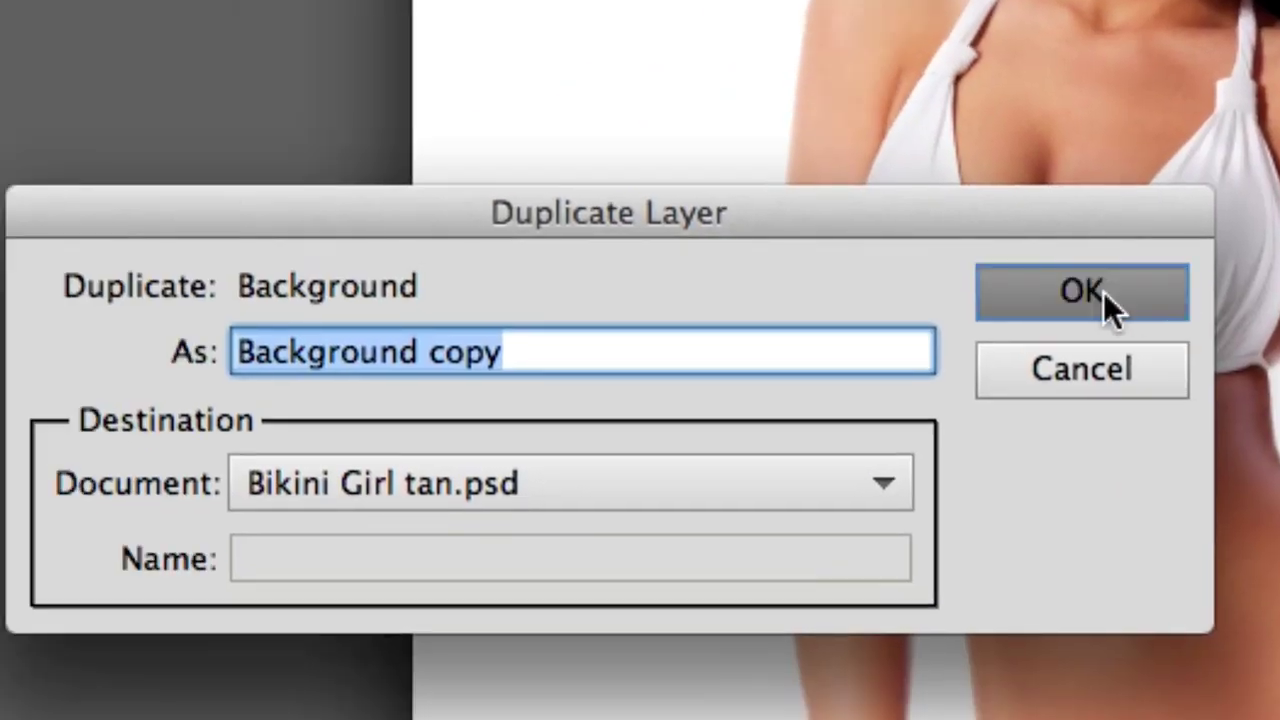
pyautogui.click(1100, 291)
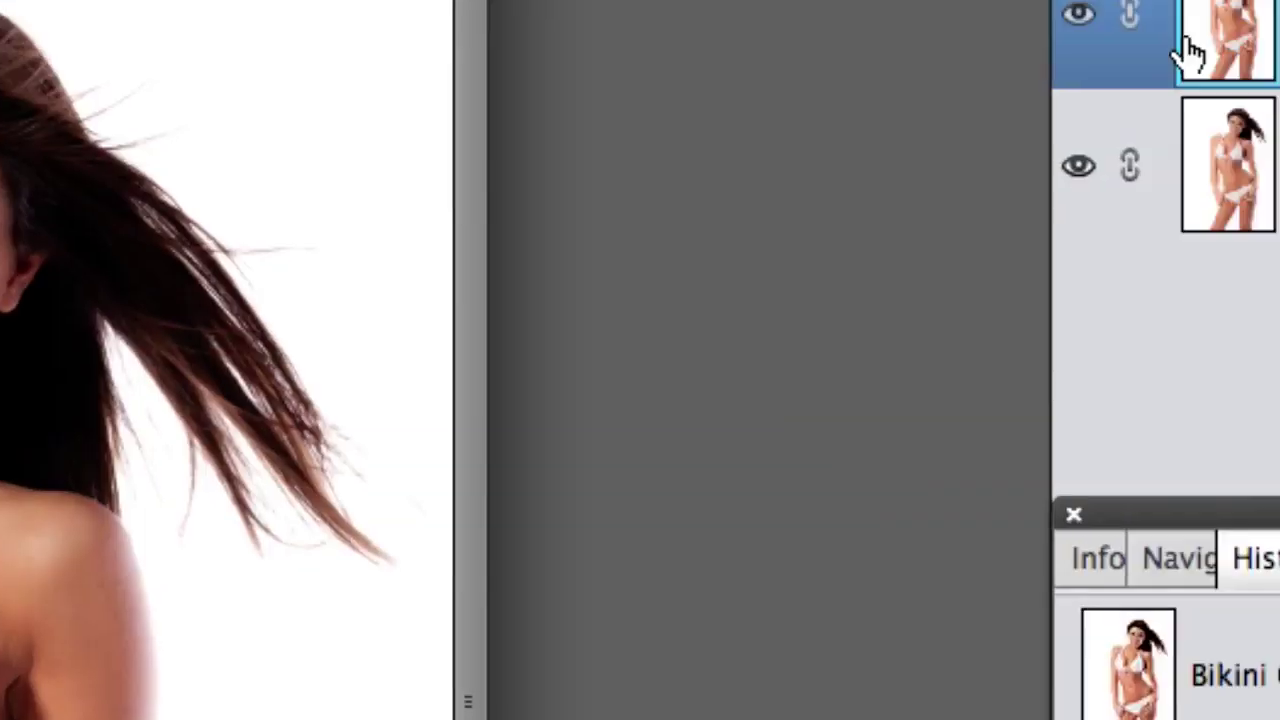
pyautogui.rightClick(1190, 50)
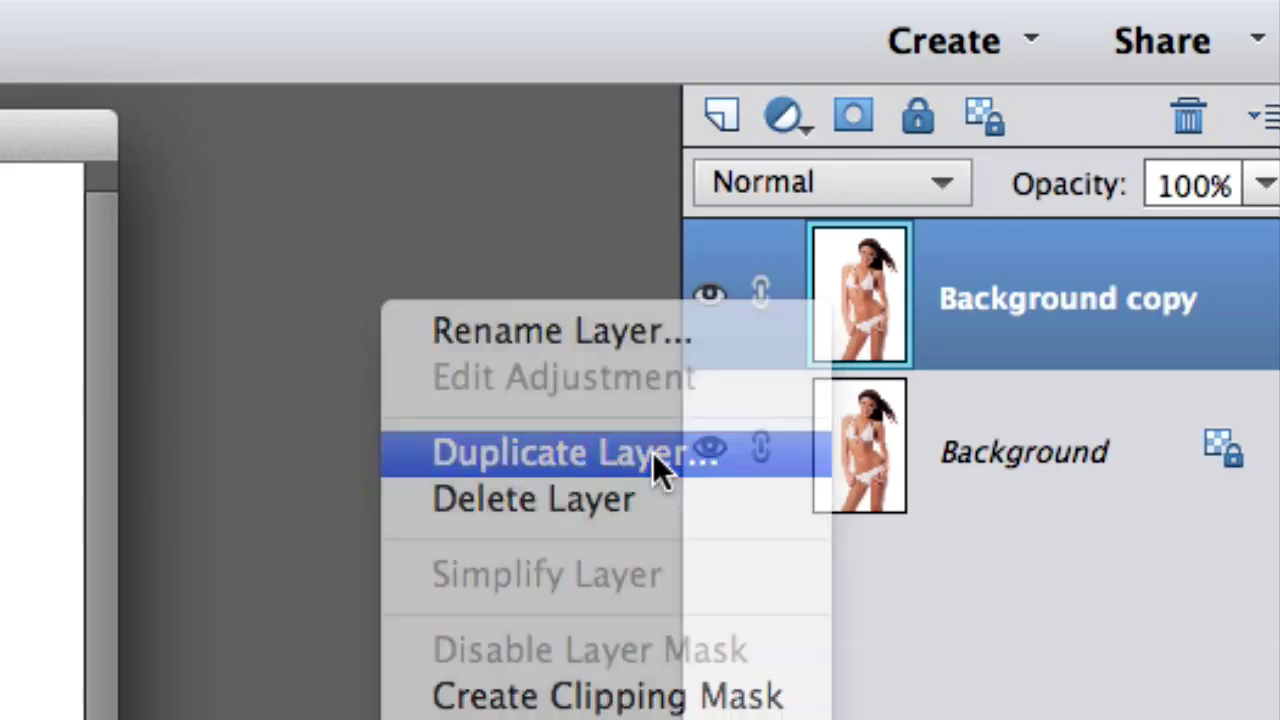
pyautogui.click(655, 457)
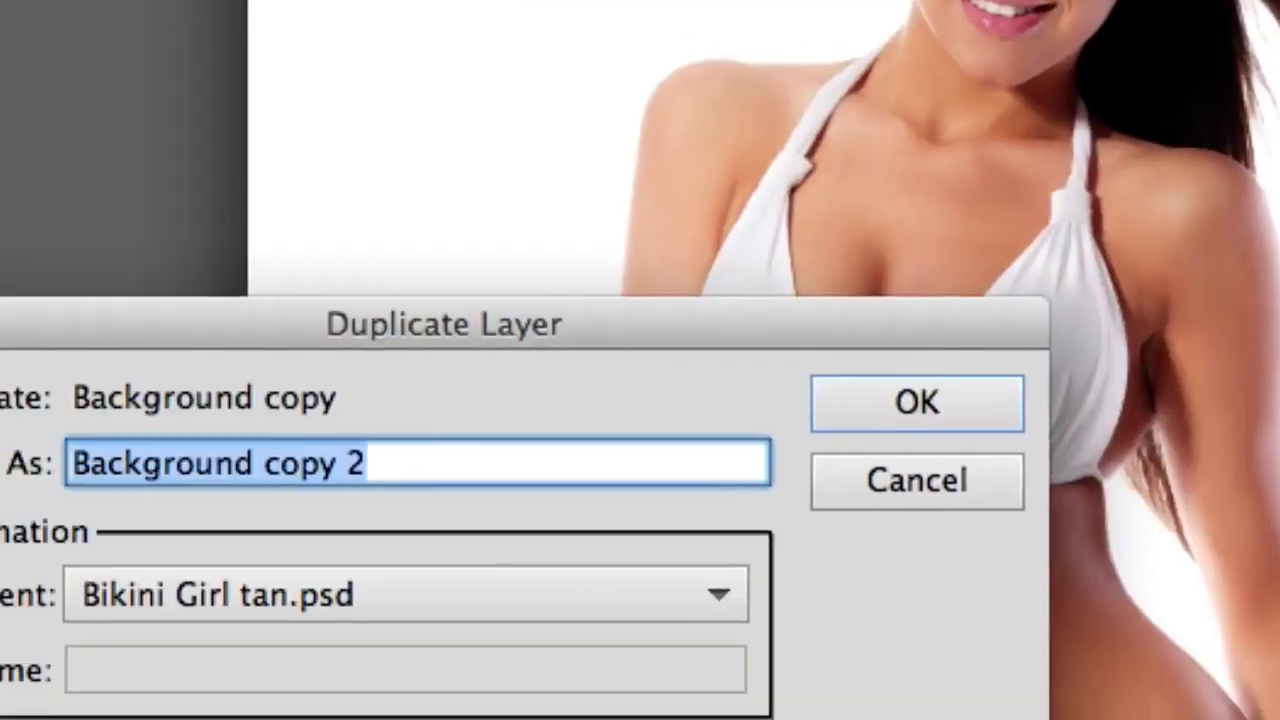
pyautogui.click(917, 403)
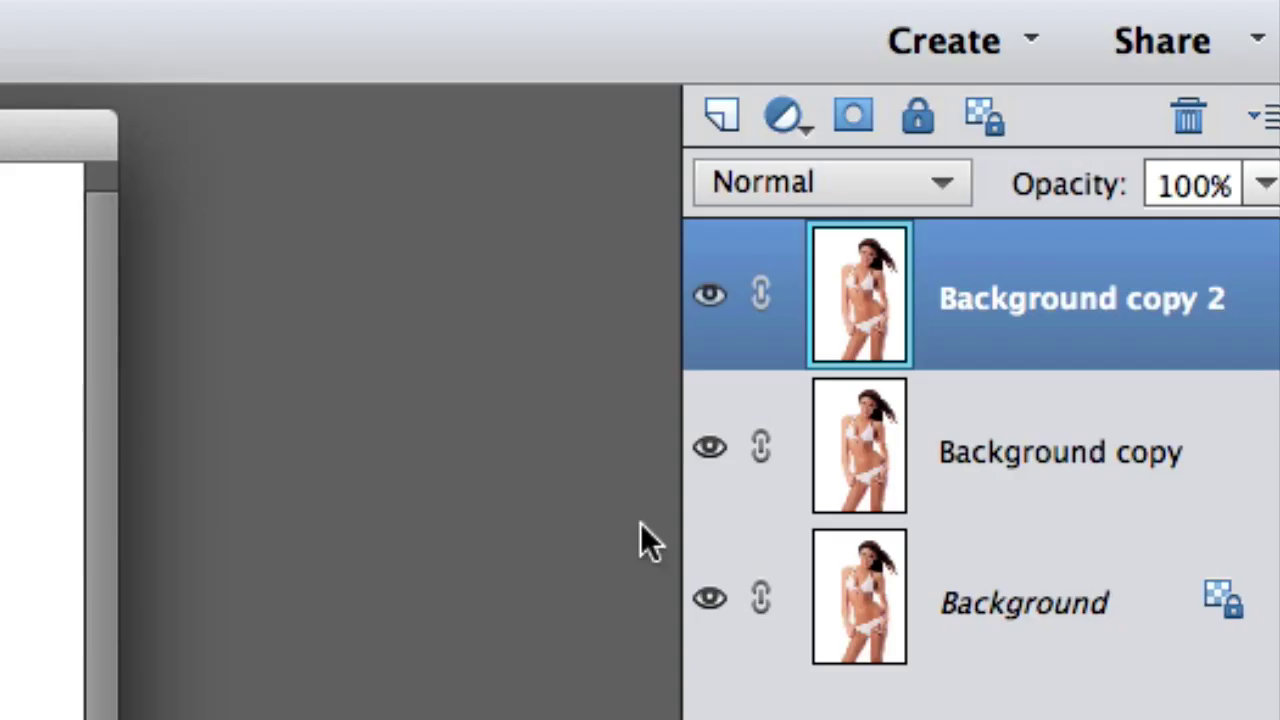
pyautogui.click(975, 456)
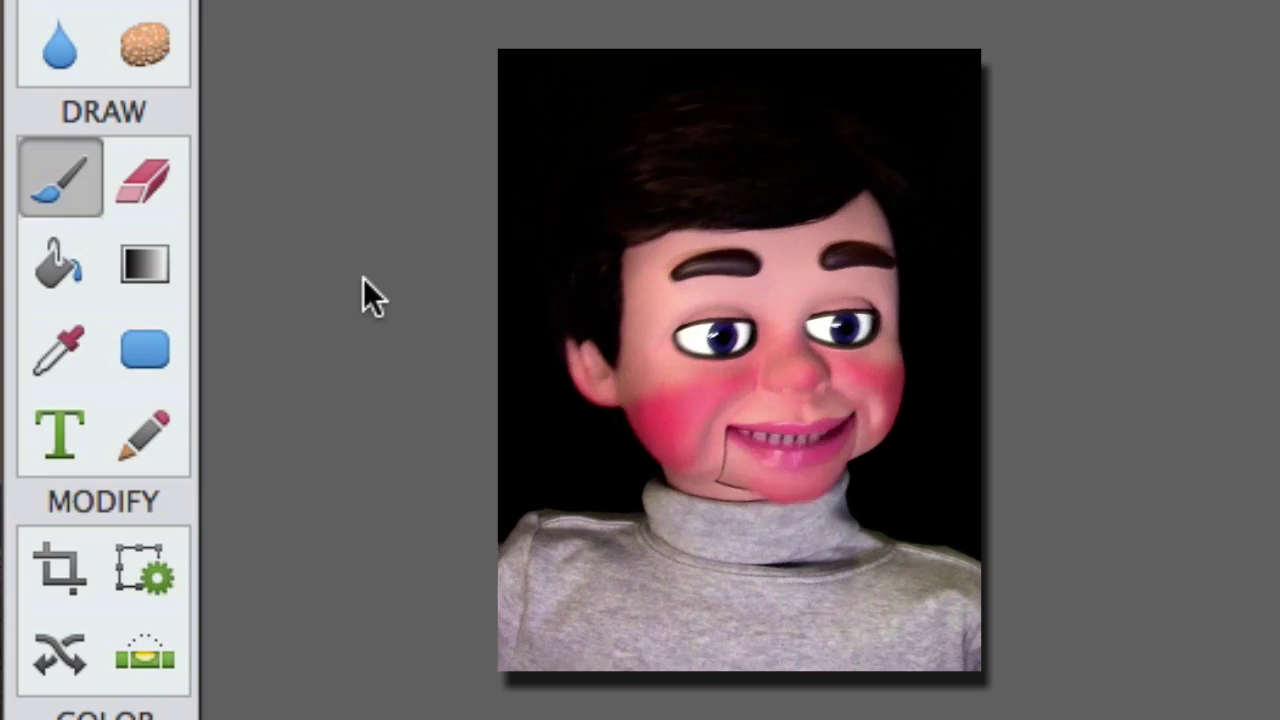
# - Choose the Paint Bucket and set the foreground colour to dark brown #443527
pyautogui.click(61, 270)
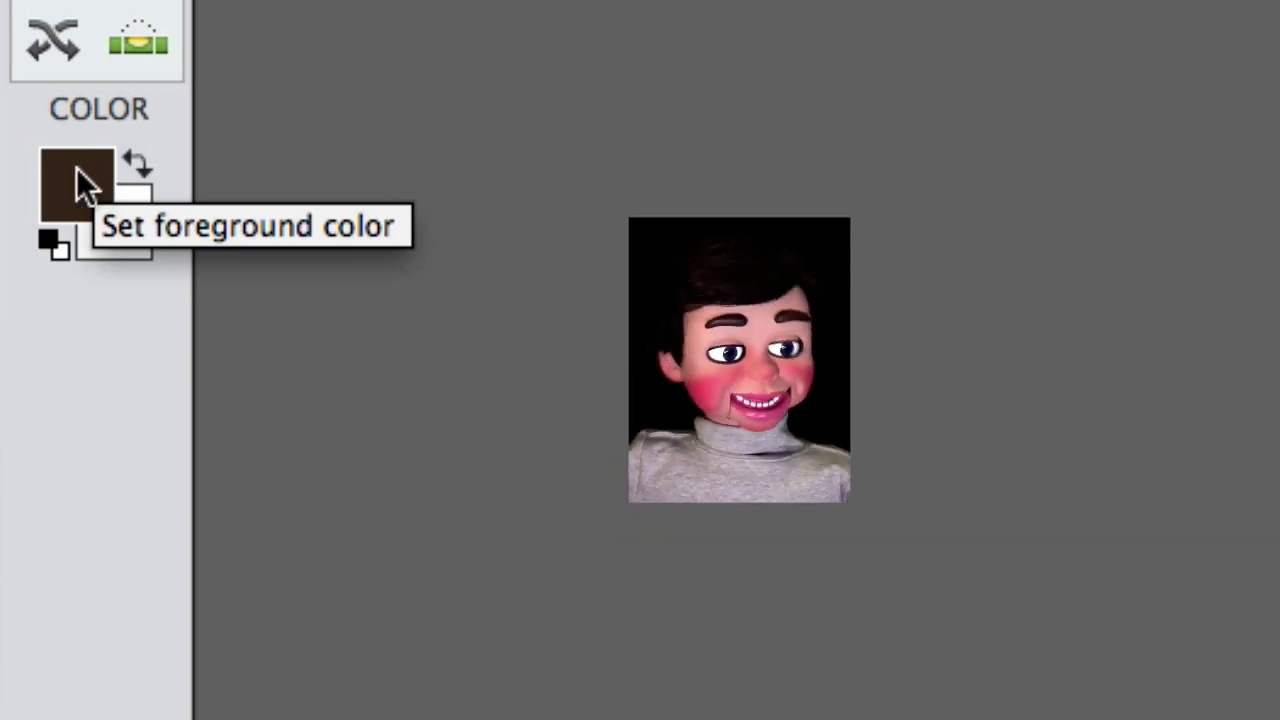
pyautogui.click(80, 185)
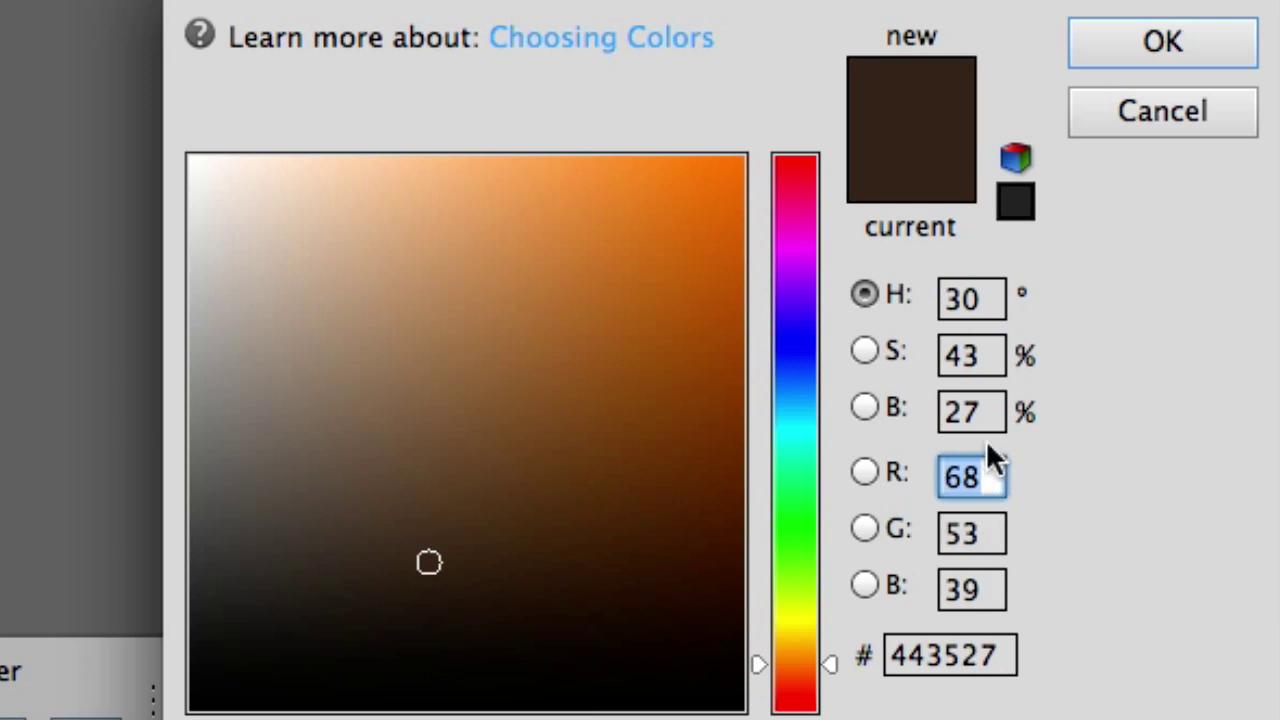
pyautogui.click(1148, 46)
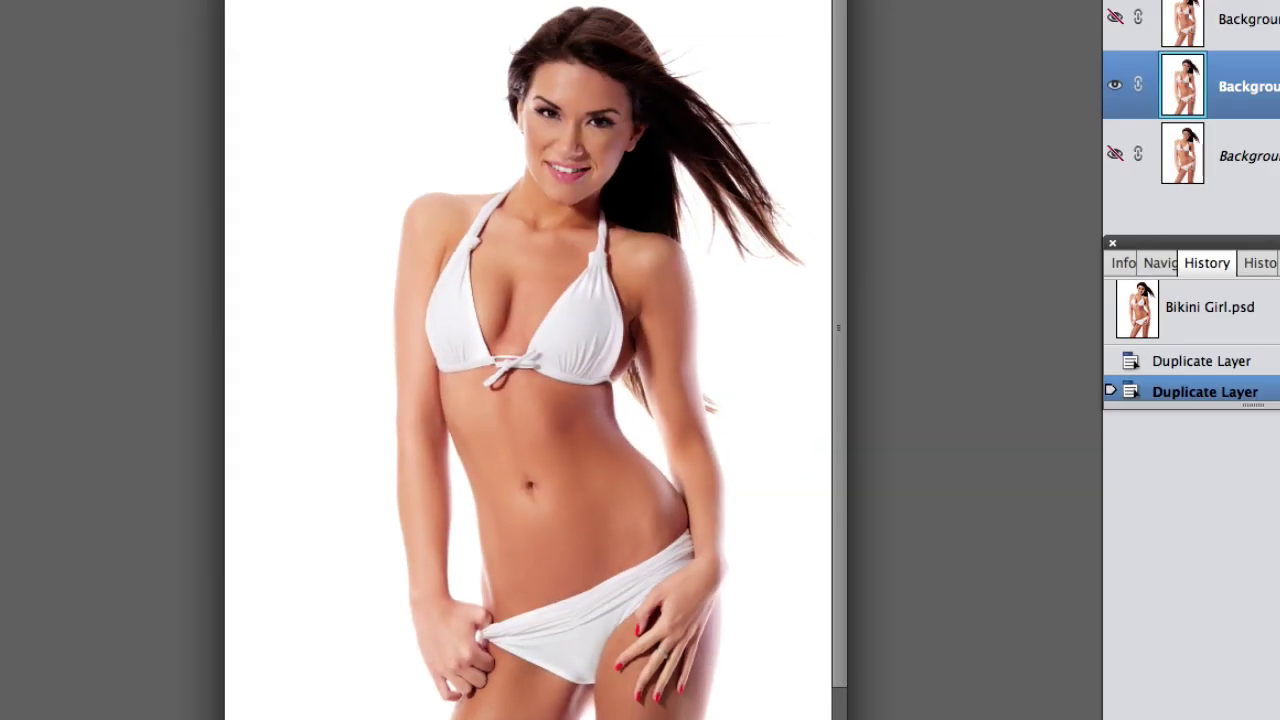
# - Undo a solid Normal brown fill and switch the Paint Bucket mode to Hard Light
pyautogui.click(355, 351)
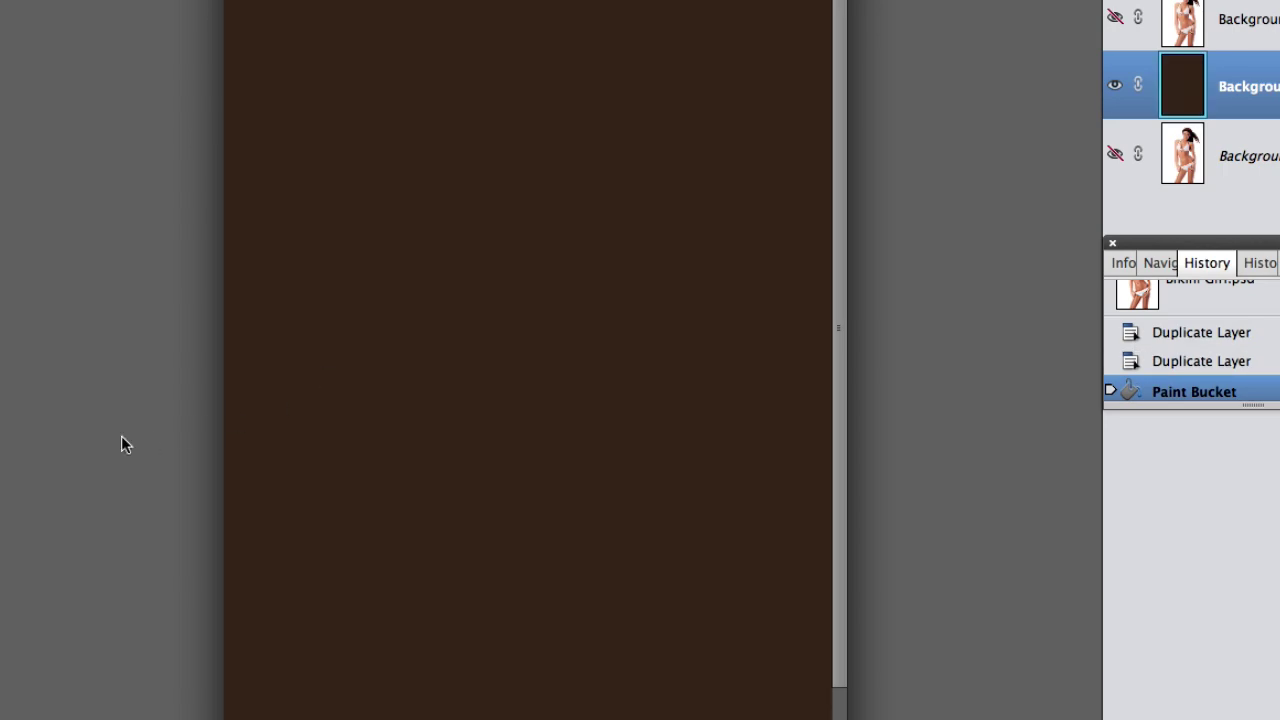
pyautogui.hotkey('ctrl', 'z')
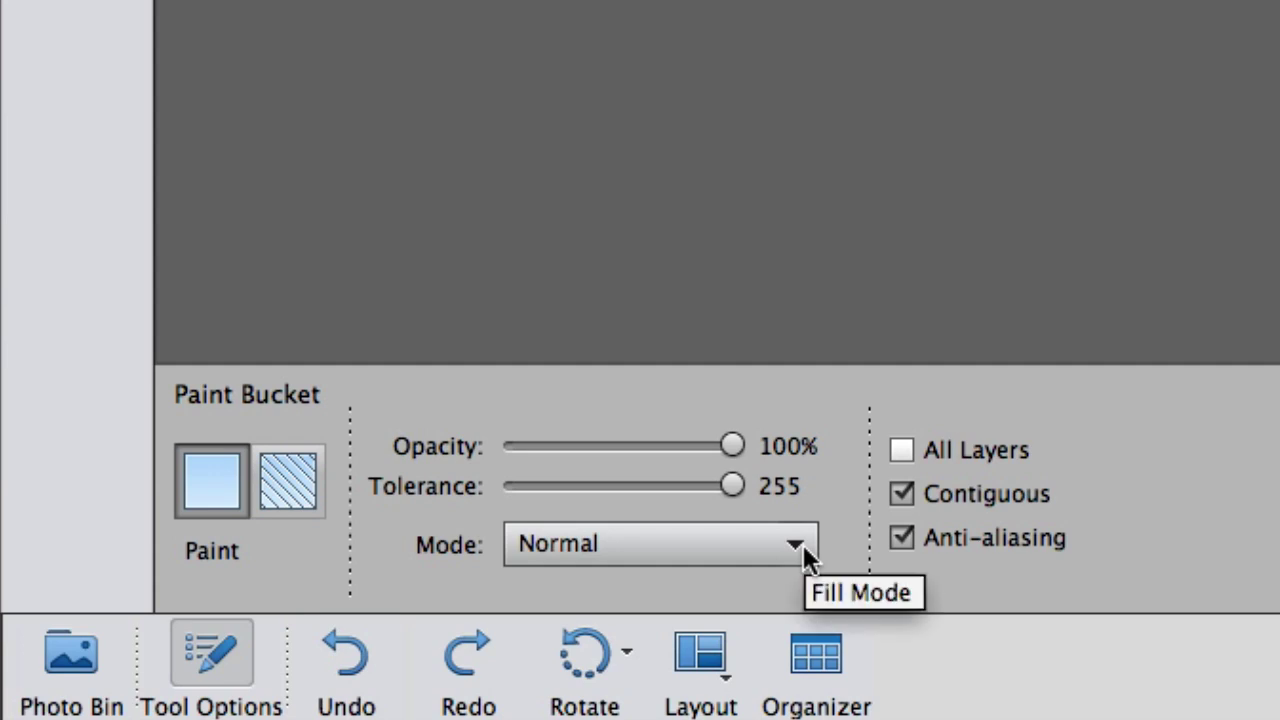
pyautogui.click(803, 547)
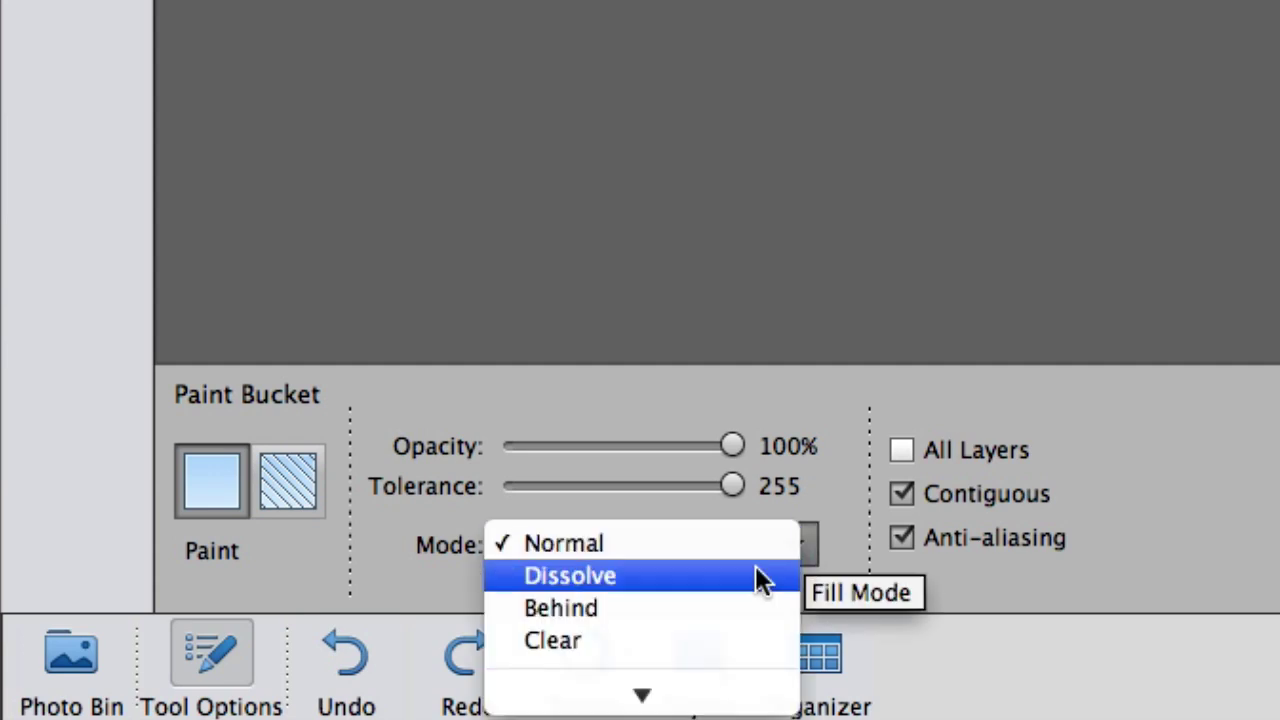
pyautogui.moveTo(760, 695)
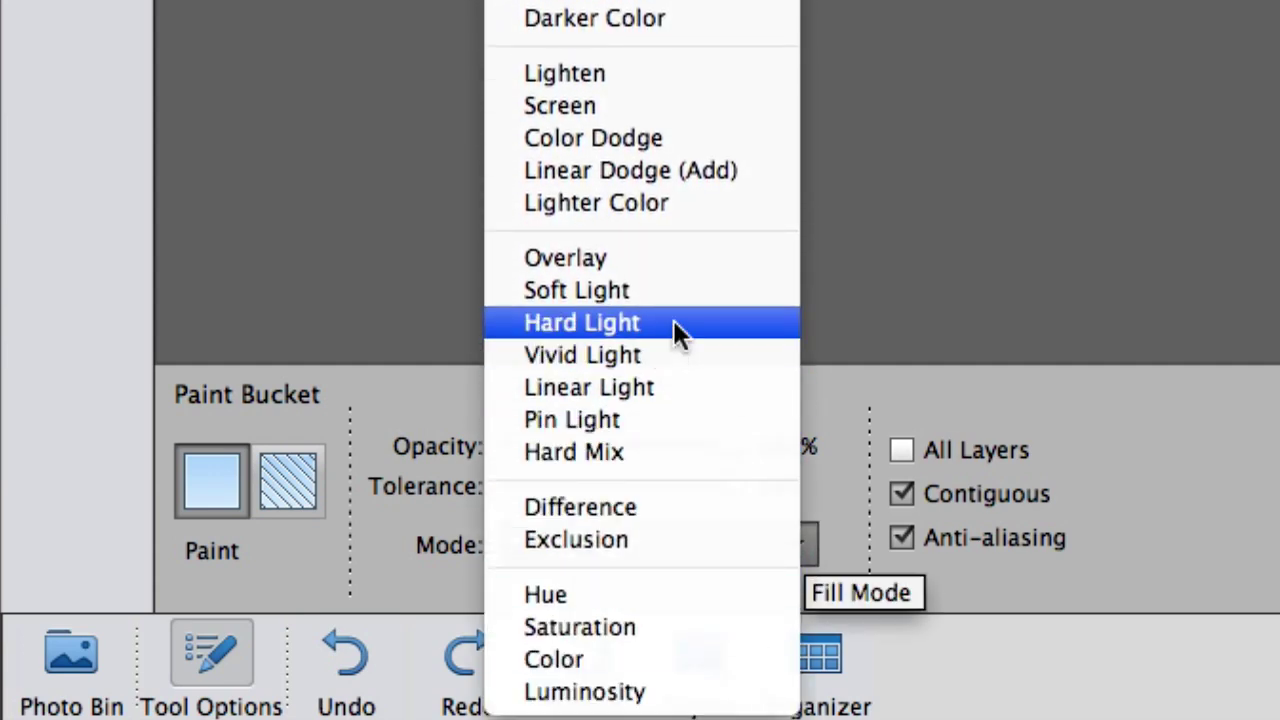
pyautogui.click(677, 326)
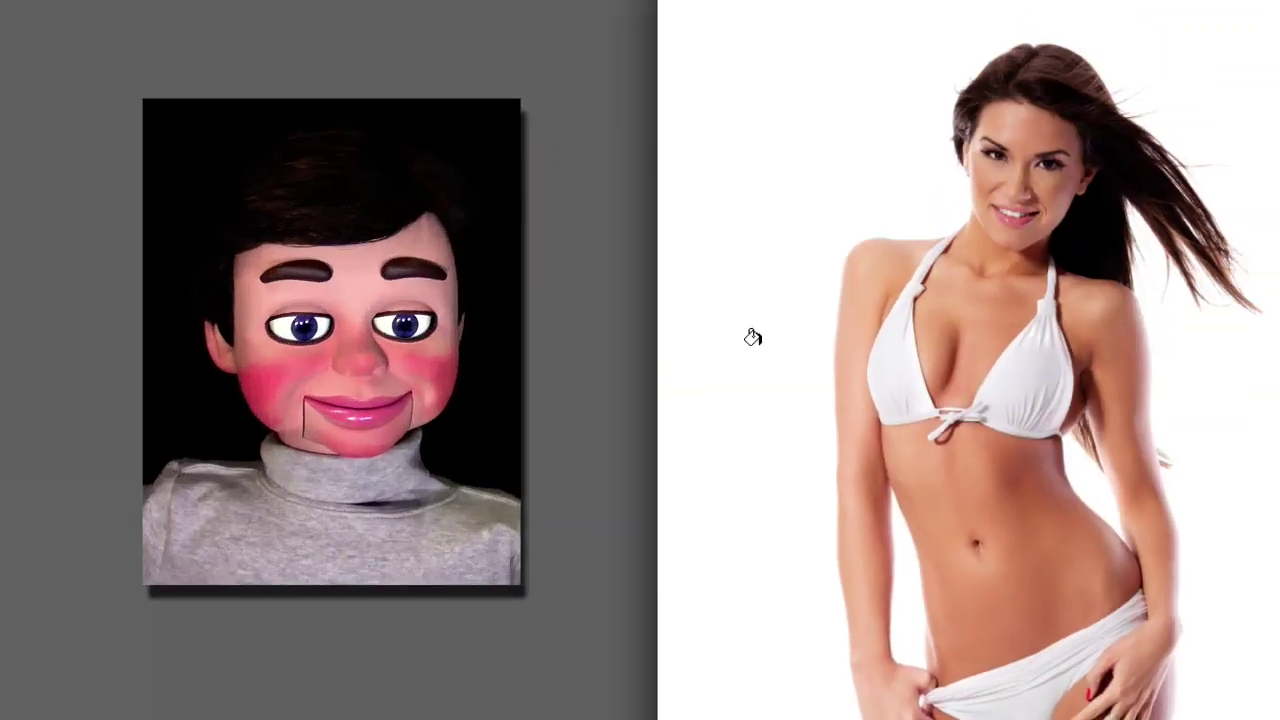
# - Fill Background copy with dark brown in Hard Light, leaving the hidden layer hidden
pyautogui.click(758, 342)
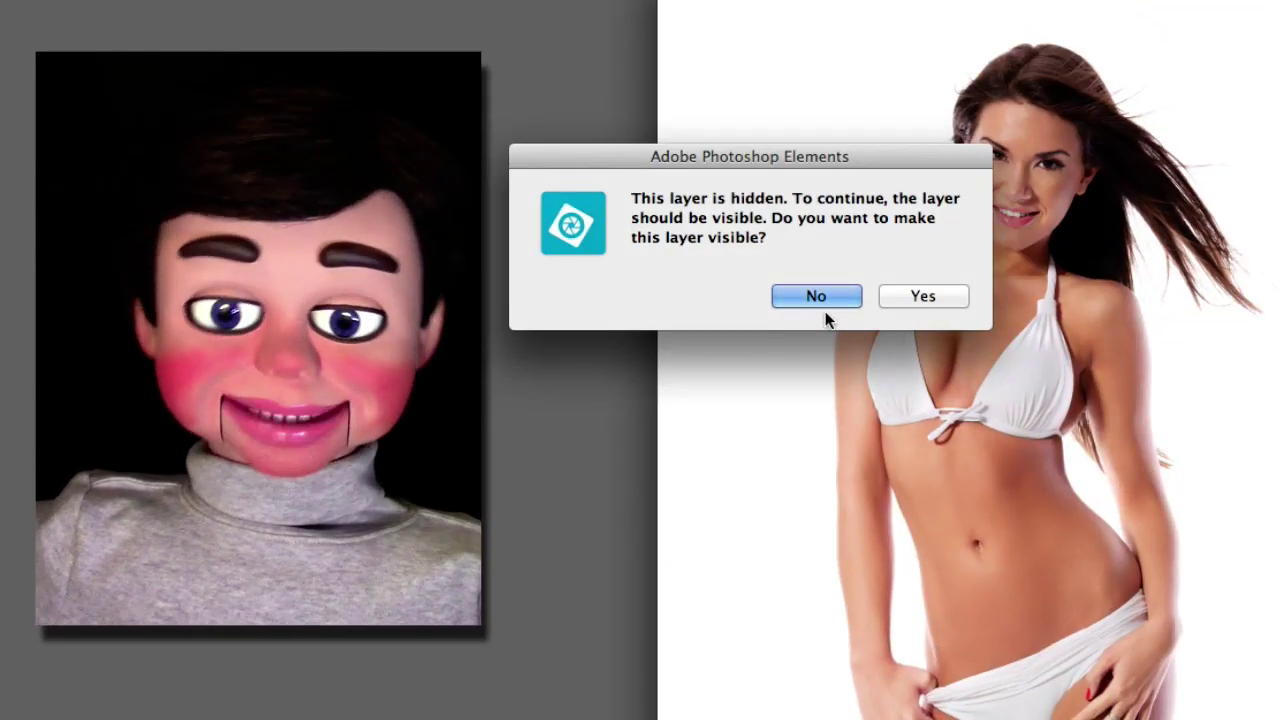
pyautogui.click(817, 297)
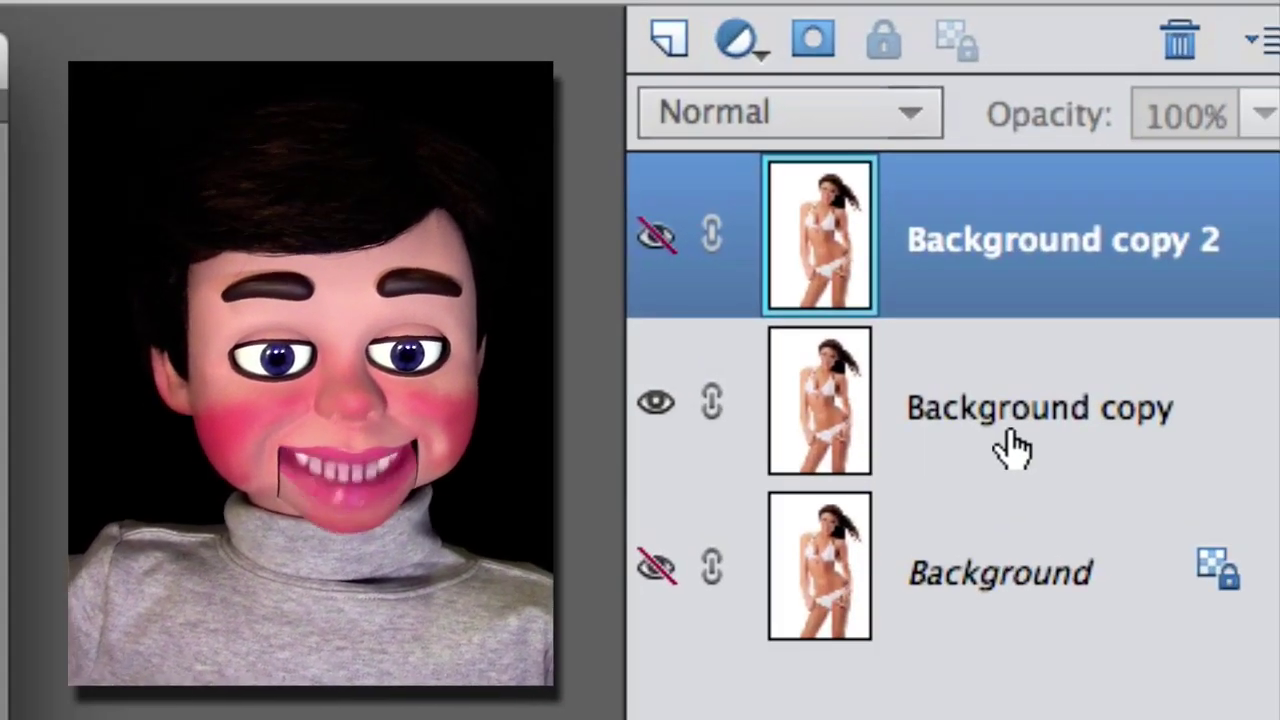
pyautogui.click(749, 358)
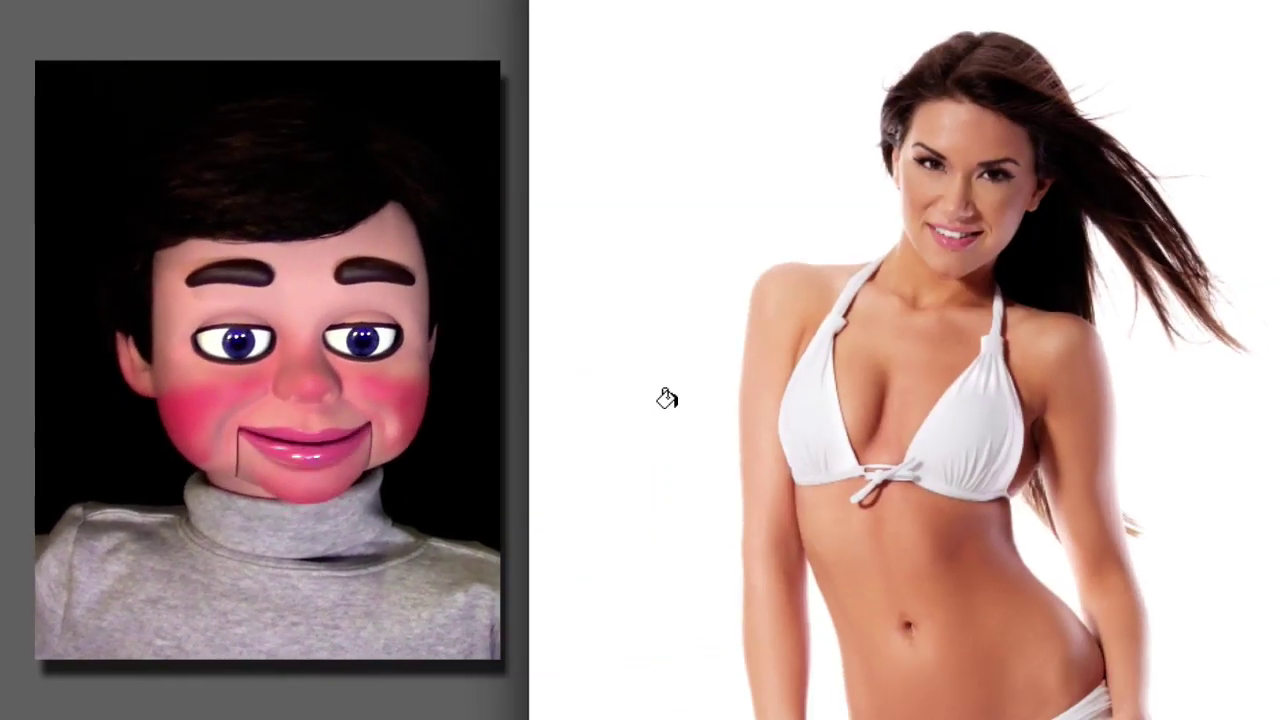
pyautogui.click(665, 398)
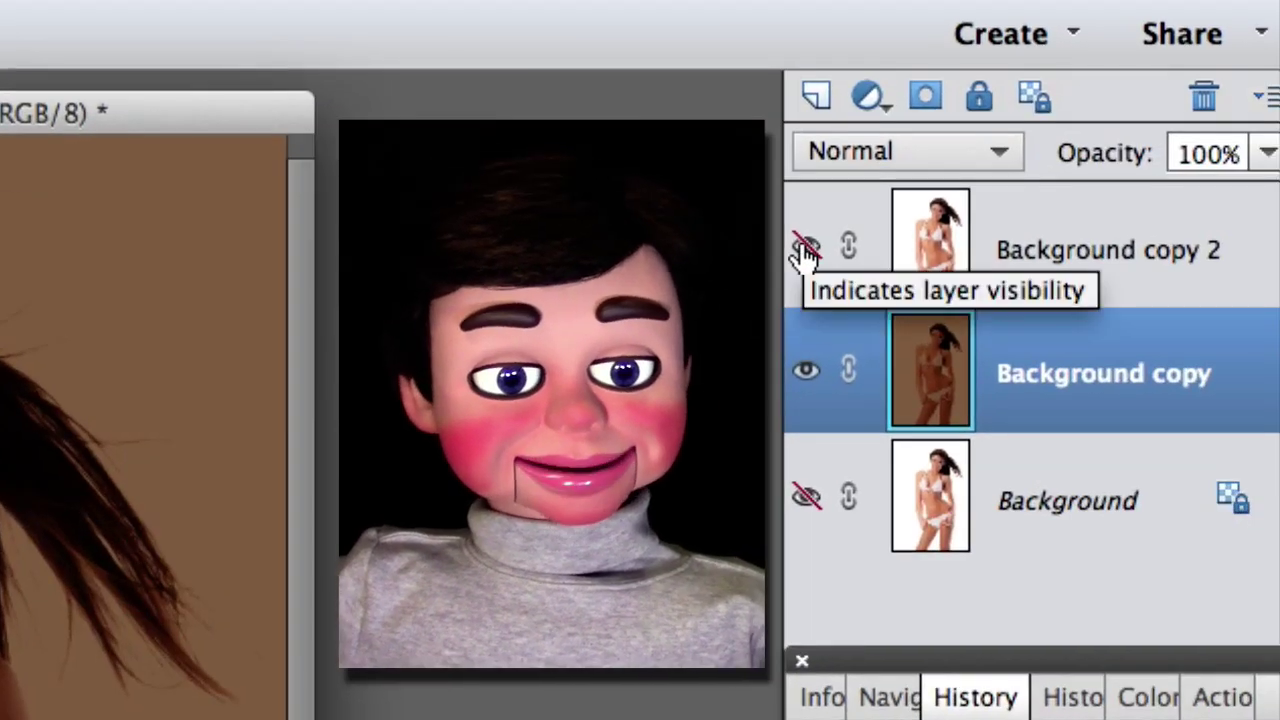
# - Pick Quick Selection with Background copy active and Background copy 2 hidden
pyautogui.click(806, 248)
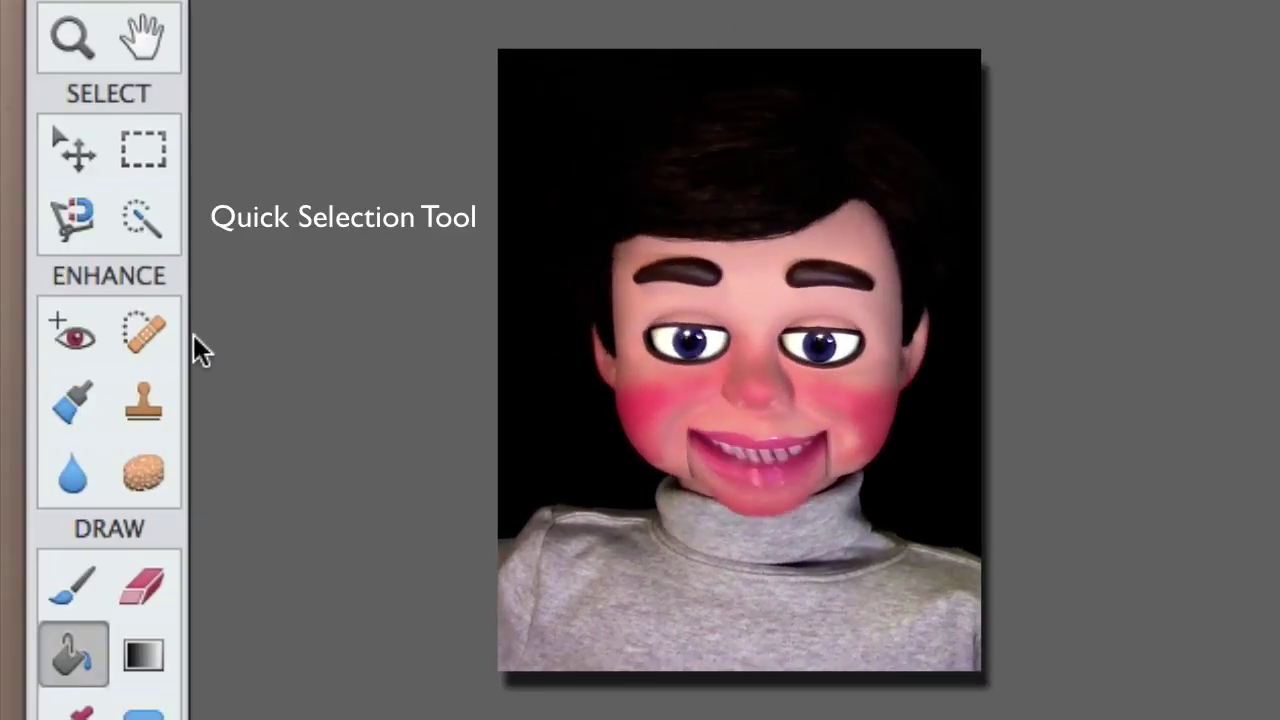
pyautogui.click(137, 216)
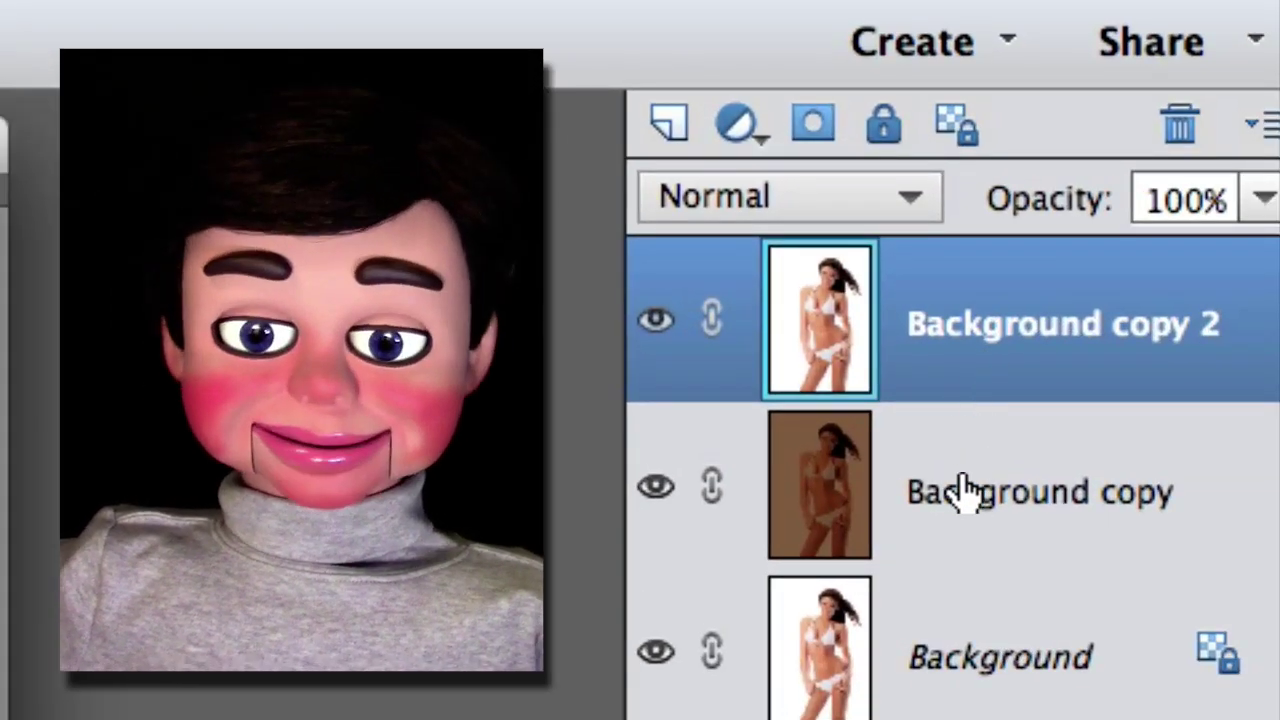
pyautogui.click(966, 491)
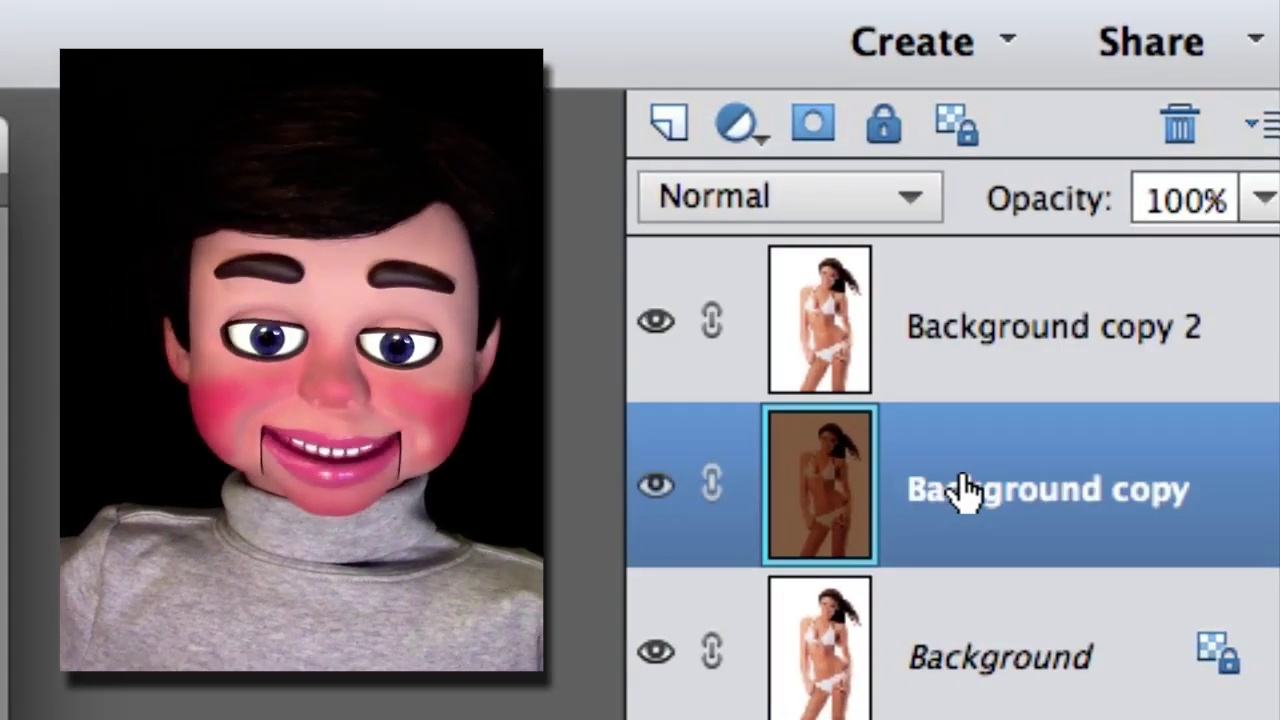
pyautogui.click(657, 323)
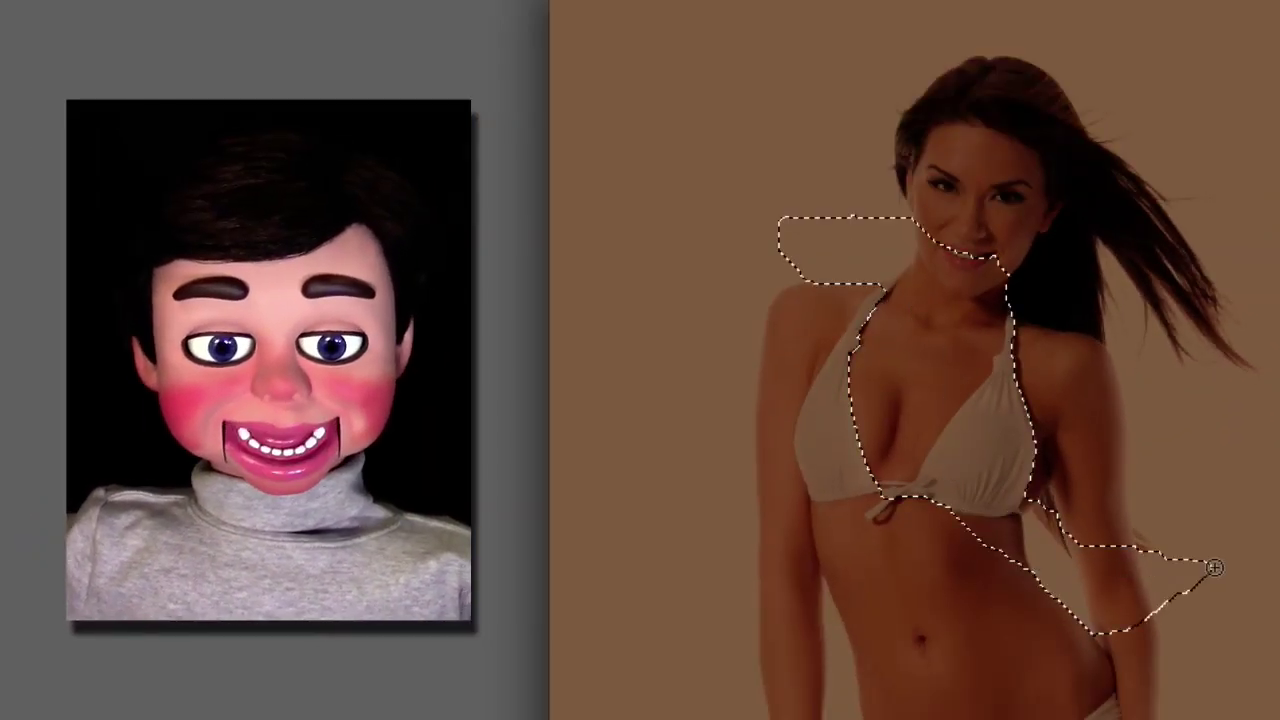
# - Deselect, hide the brown Background copy, and make Background copy 2 visible and active
pyautogui.hotkey('ctrl', 'd')
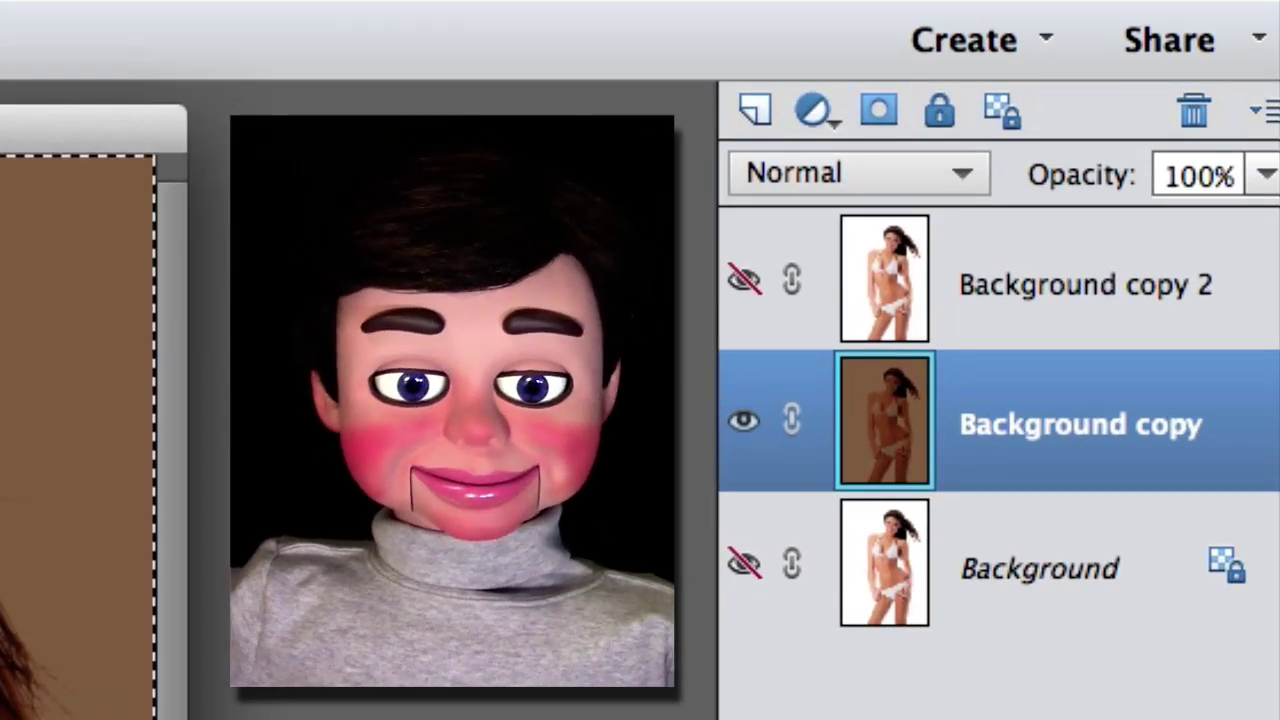
pyautogui.click(745, 424)
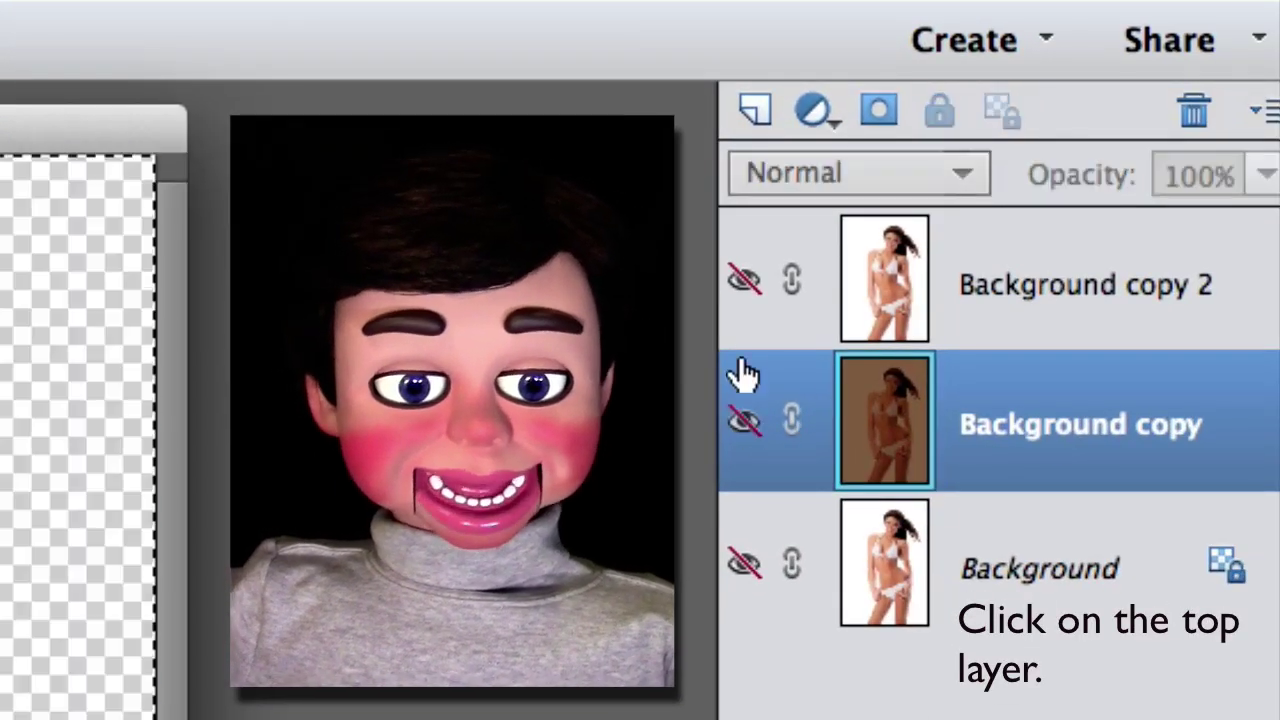
pyautogui.click(744, 284)
pyautogui.click(1020, 294)
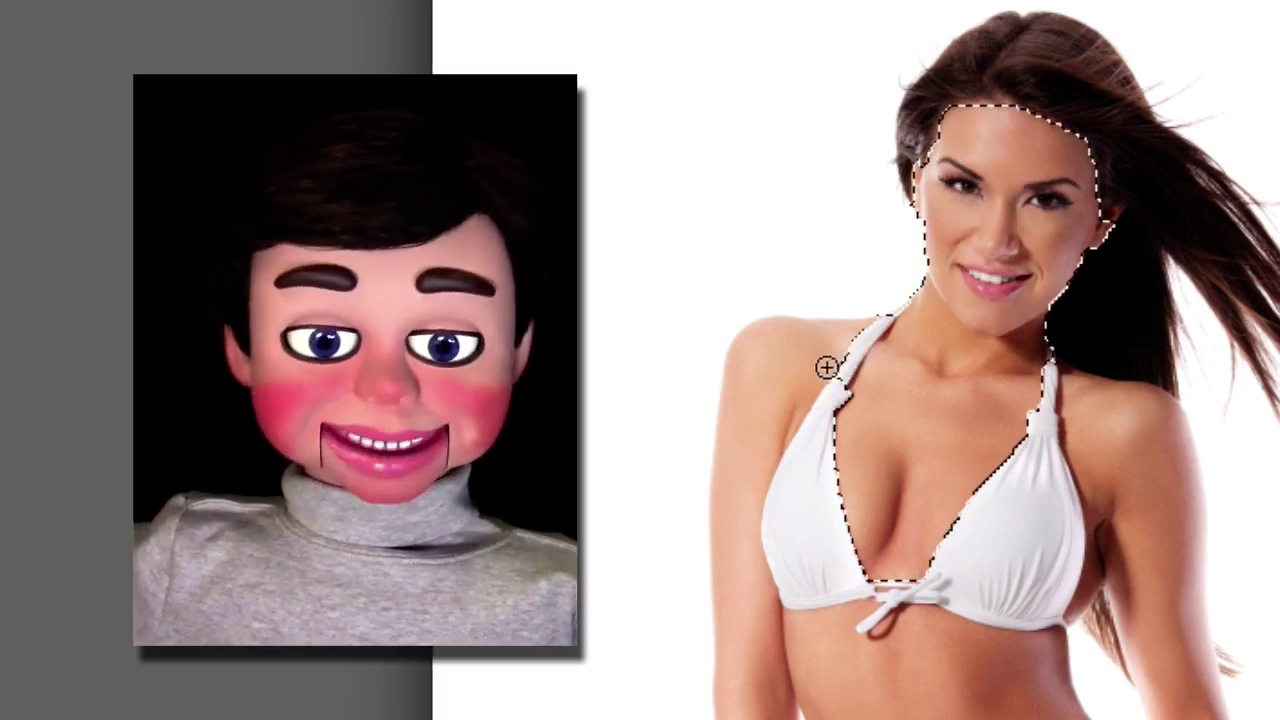
# - Quick-select the arms, torso, bikini and hair, trimming stray areas along the hair strands
pyautogui.moveTo(772, 395)
pyautogui.mouseDown()
pyautogui.moveTo(748, 510)
pyautogui.moveTo(755, 638)
pyautogui.moveTo(853, 707)
pyautogui.moveTo(856, 677)
pyautogui.moveTo(1059, 592)
pyautogui.moveTo(1080, 592)
pyautogui.moveTo(1104, 636)
pyautogui.mouseUp()
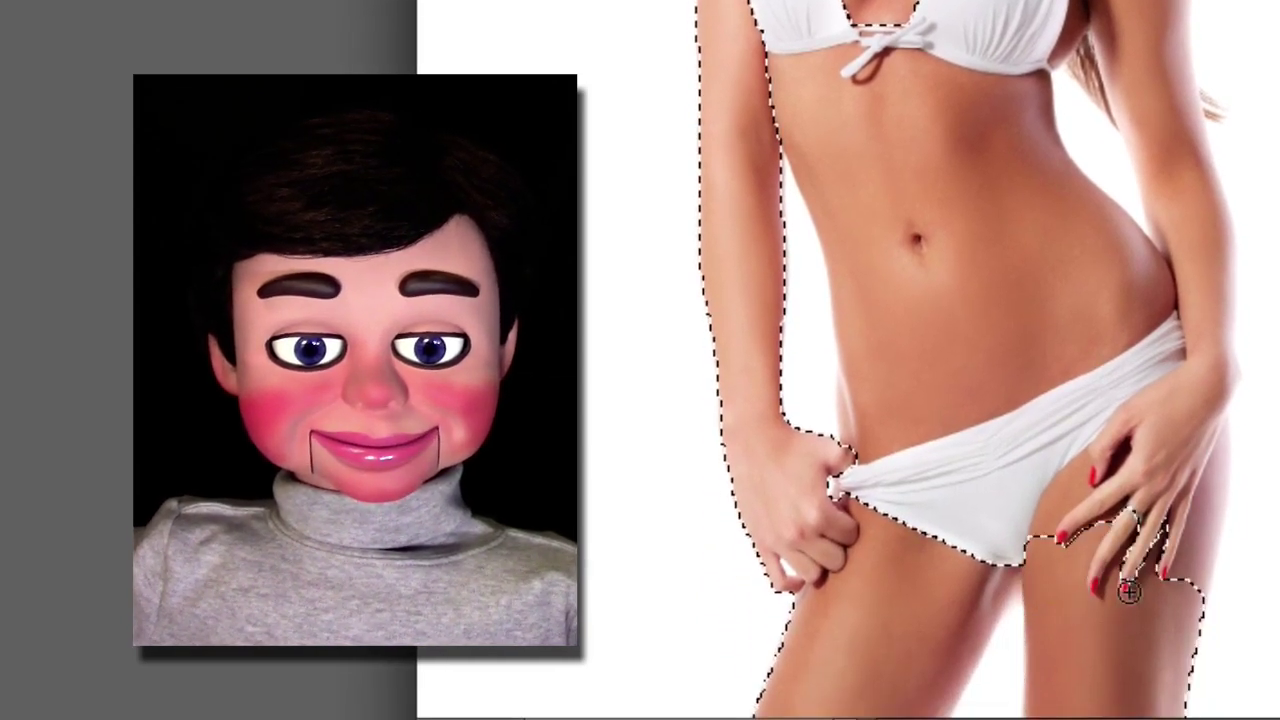
pyautogui.moveTo(1163, 257)
pyautogui.mouseDown()
pyautogui.moveTo(1155, 196)
pyautogui.moveTo(1122, 133)
pyautogui.moveTo(977, 176)
pyautogui.moveTo(942, 316)
pyautogui.moveTo(942, 401)
pyautogui.moveTo(1018, 259)
pyautogui.moveTo(996, 169)
pyautogui.mouseUp()
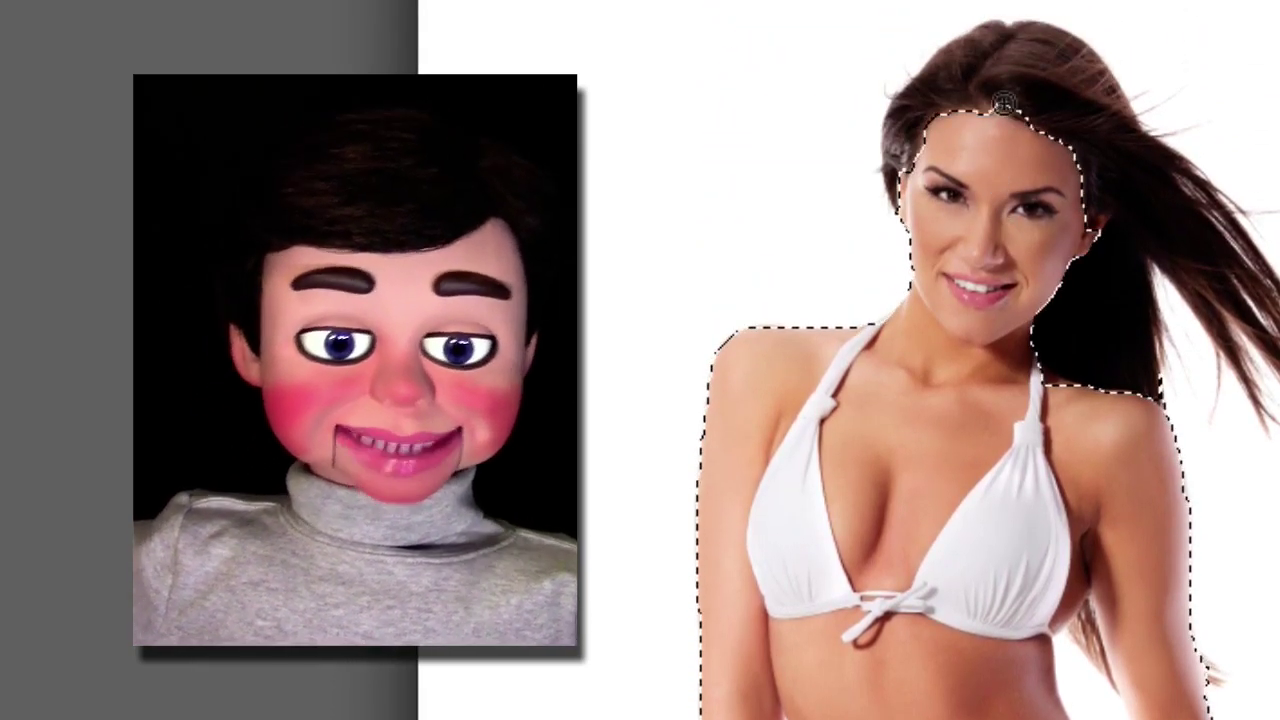
pyautogui.moveTo(1004, 103); pyautogui.dragTo(1006, 92)
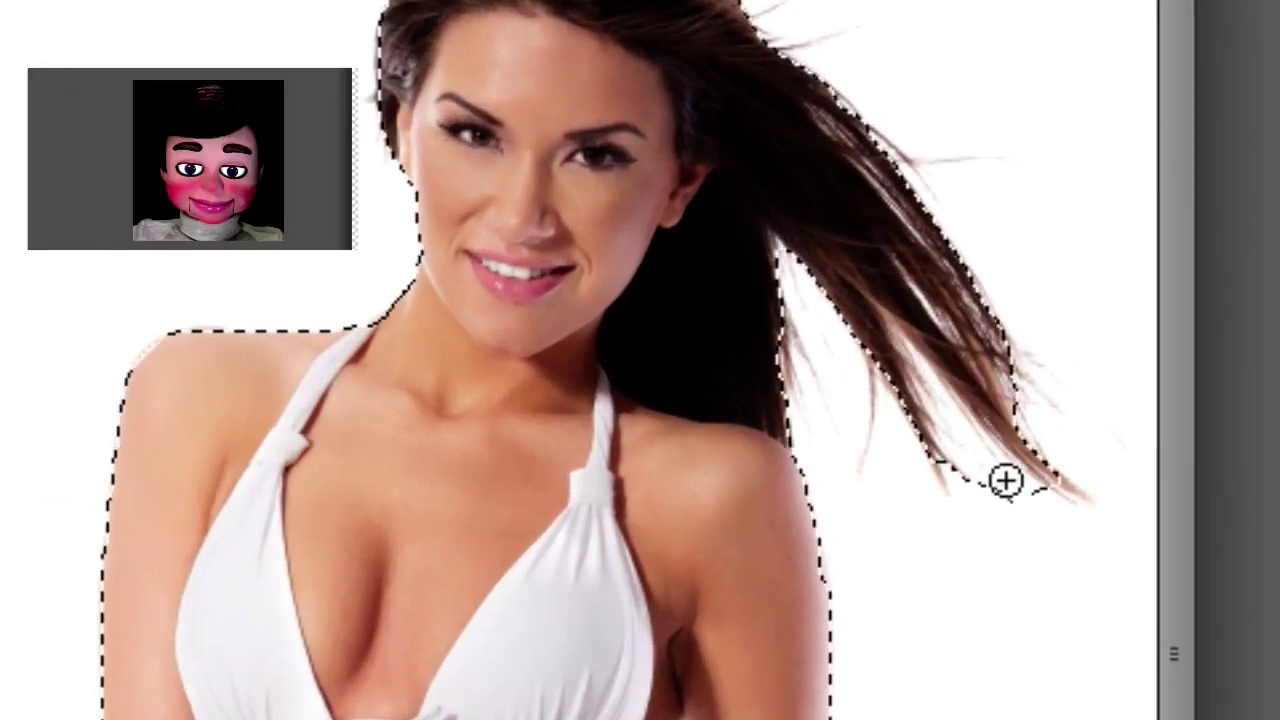
pyautogui.moveTo(984, 484)
pyautogui.mouseDown()
pyautogui.moveTo(955, 449)
pyautogui.moveTo(1005, 507)
pyautogui.mouseUp()
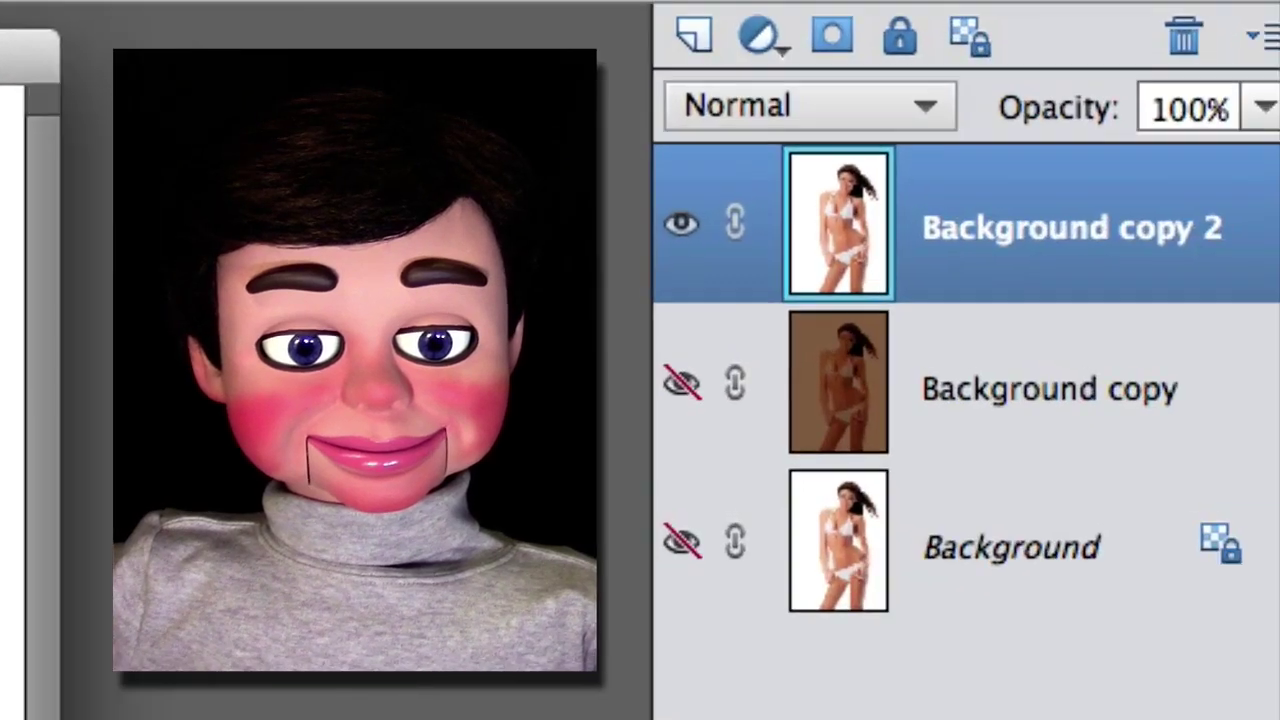
# - Hide Background copy 2 and make the brown Background copy visible and active
pyautogui.click(678, 230)
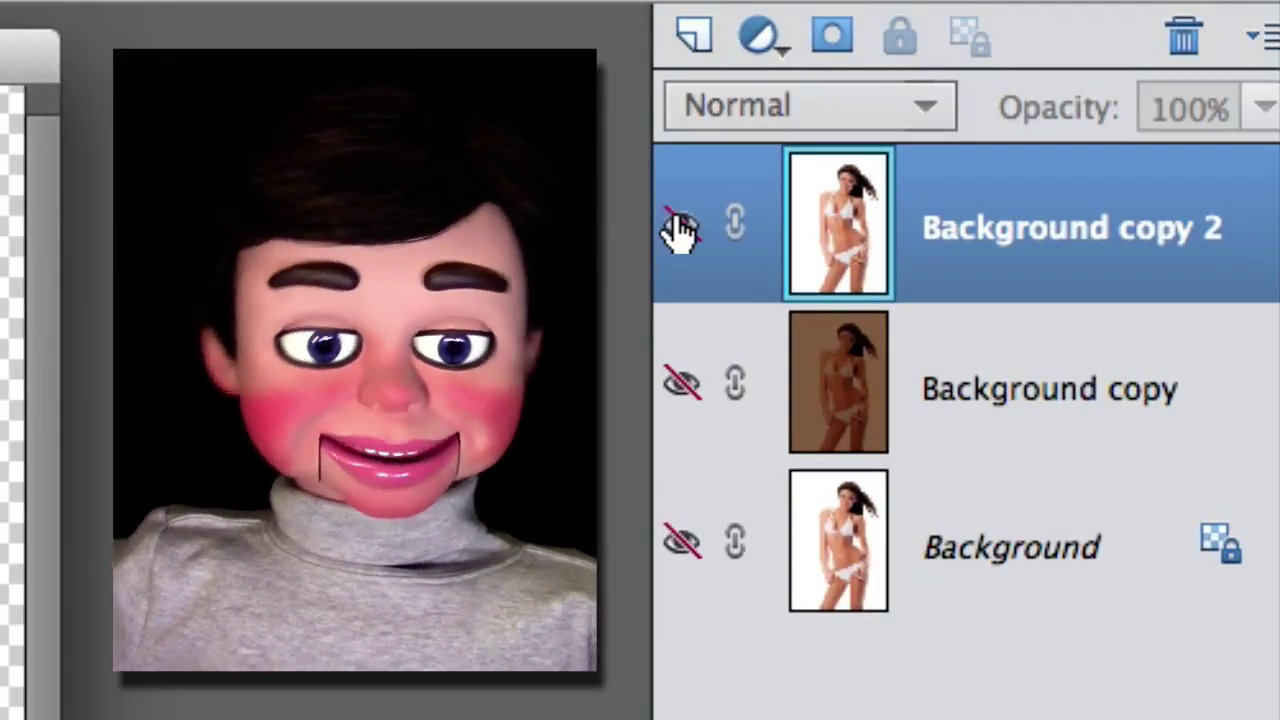
pyautogui.click(680, 384)
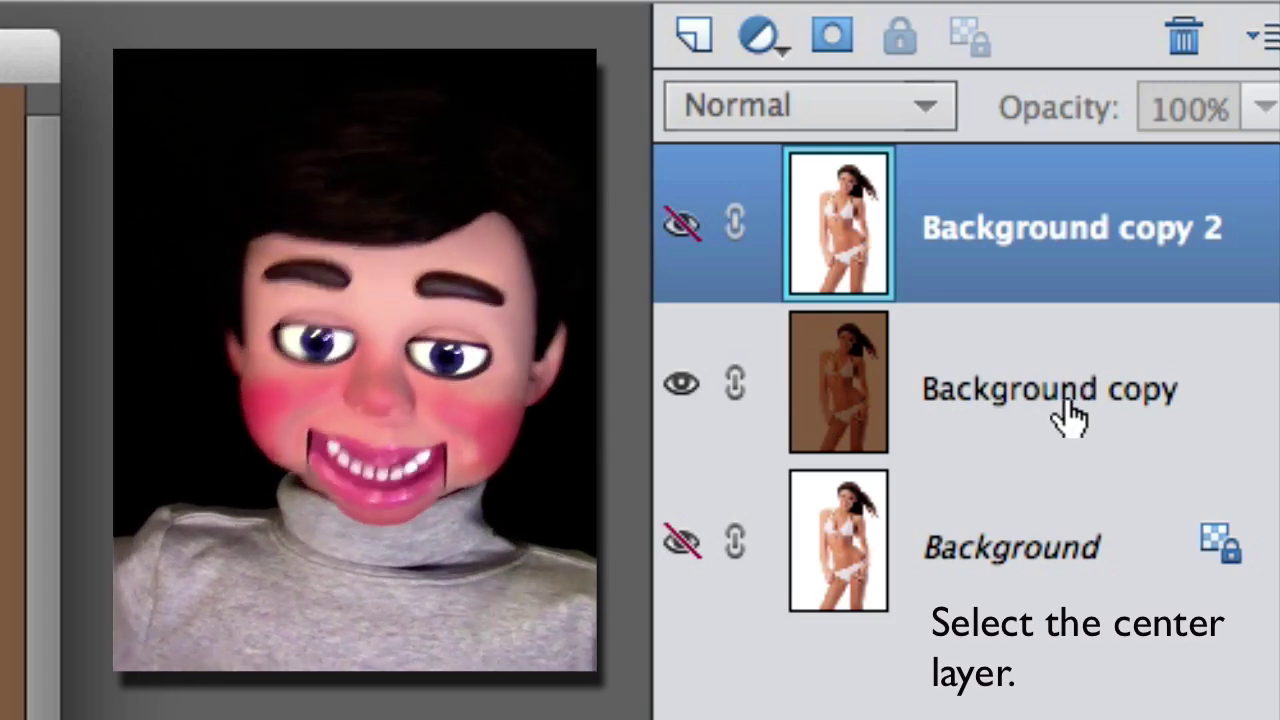
pyautogui.click(998, 434)
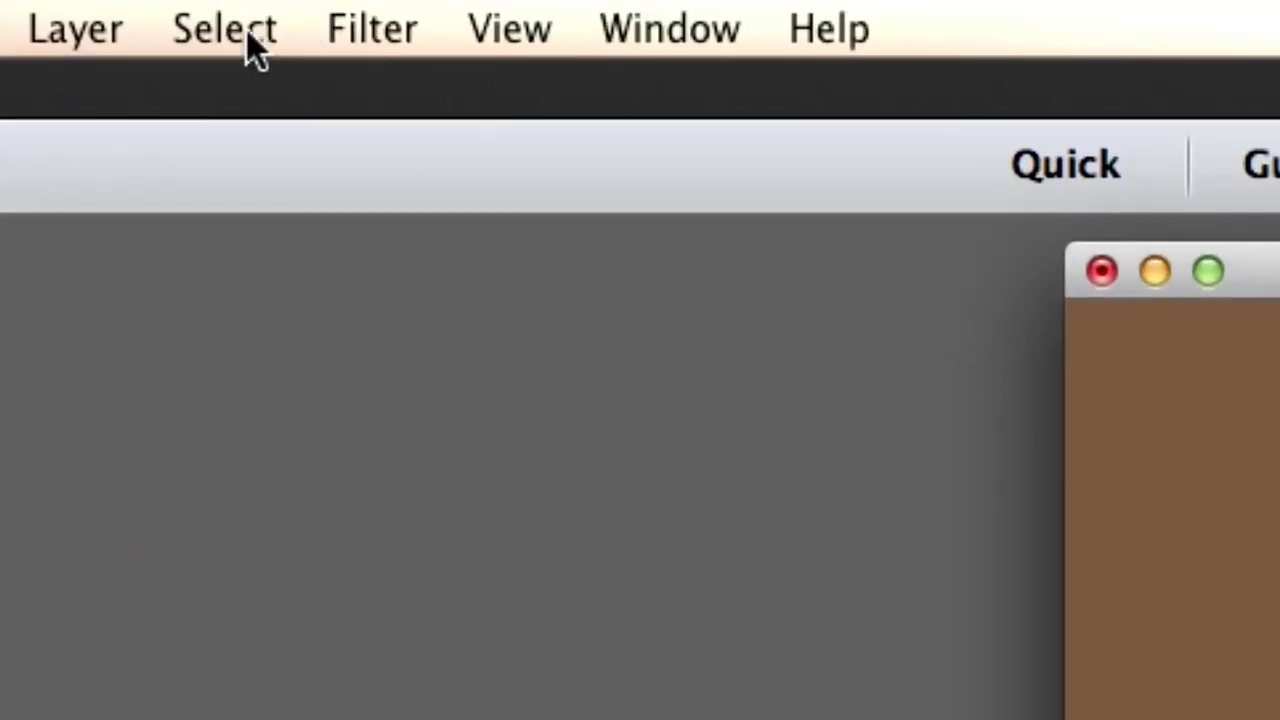
pyautogui.click(246, 30)
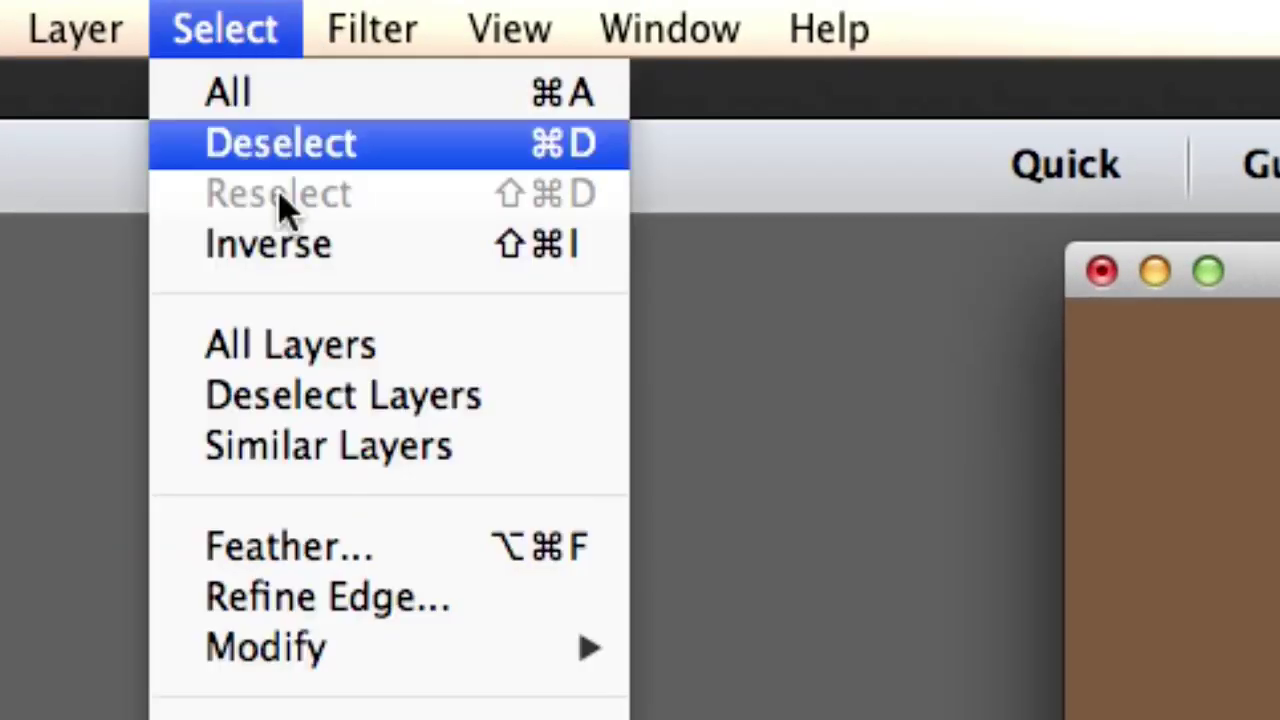
# - Feather the body selection 1 pixel, invert it, and delete the brown around the figure
pyautogui.click(349, 549)
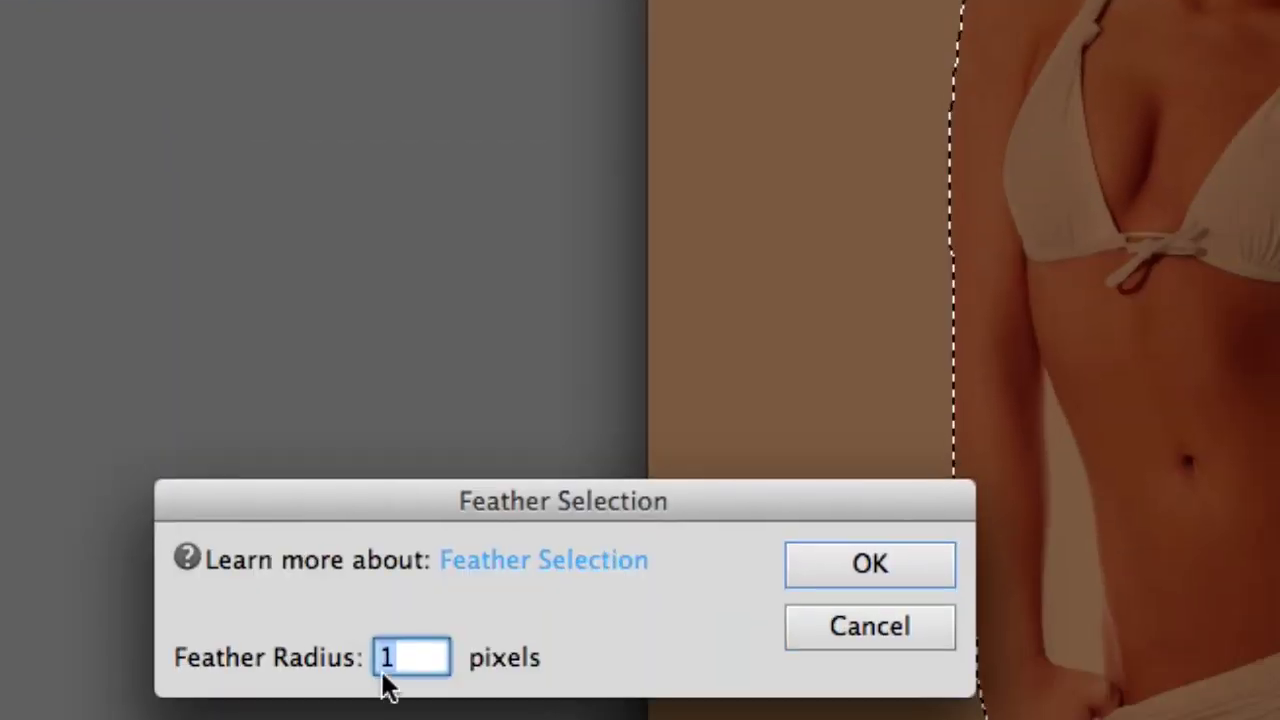
pyautogui.click(924, 560)
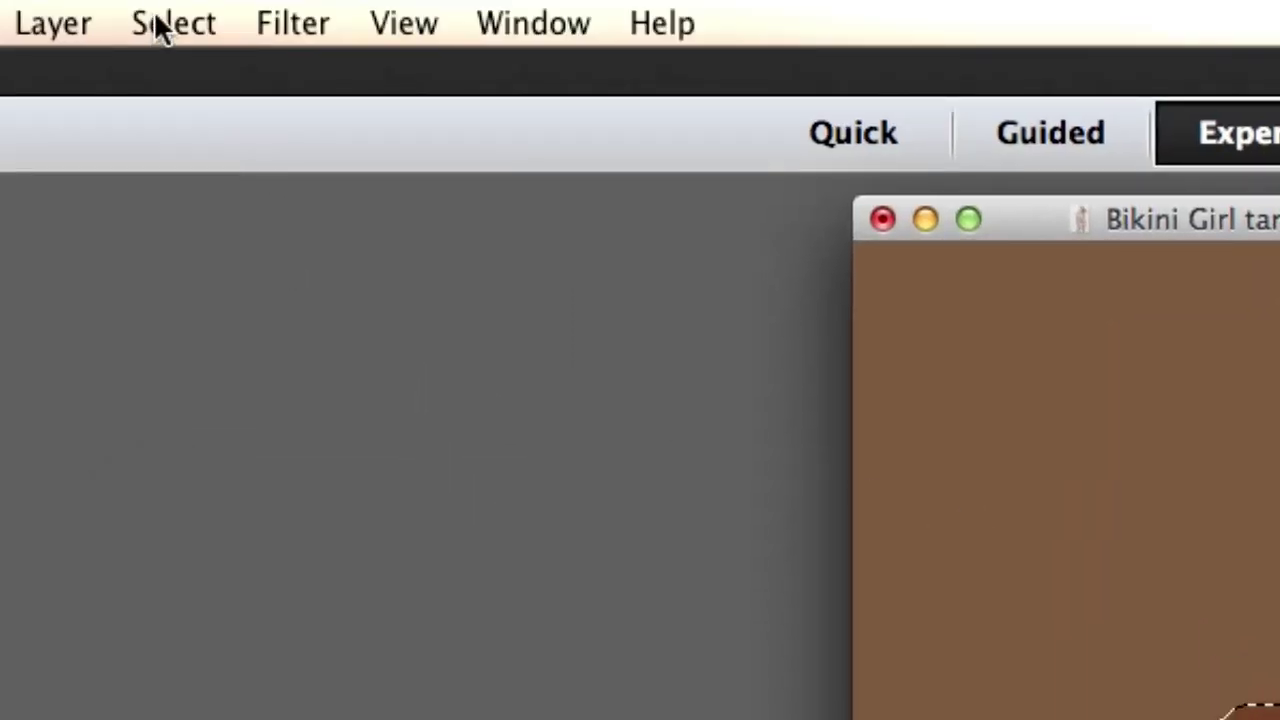
pyautogui.click(160, 28)
pyautogui.click(220, 198)
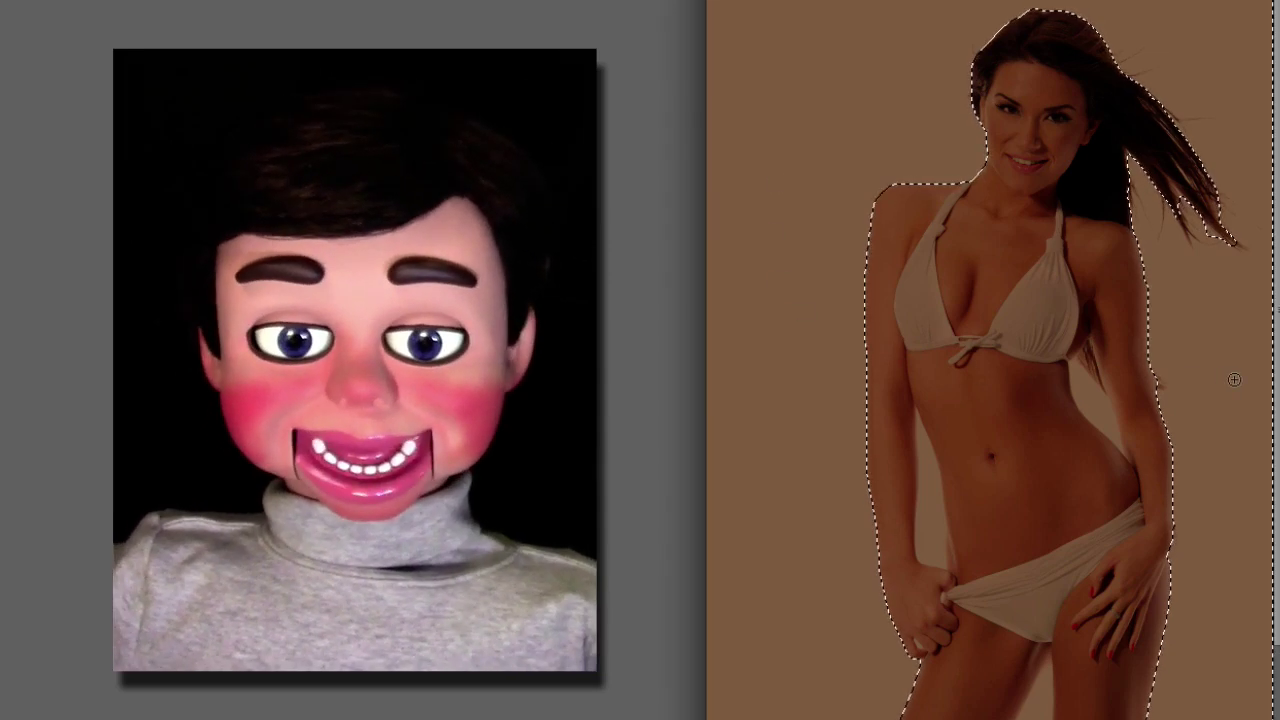
pyautogui.press('Delete')
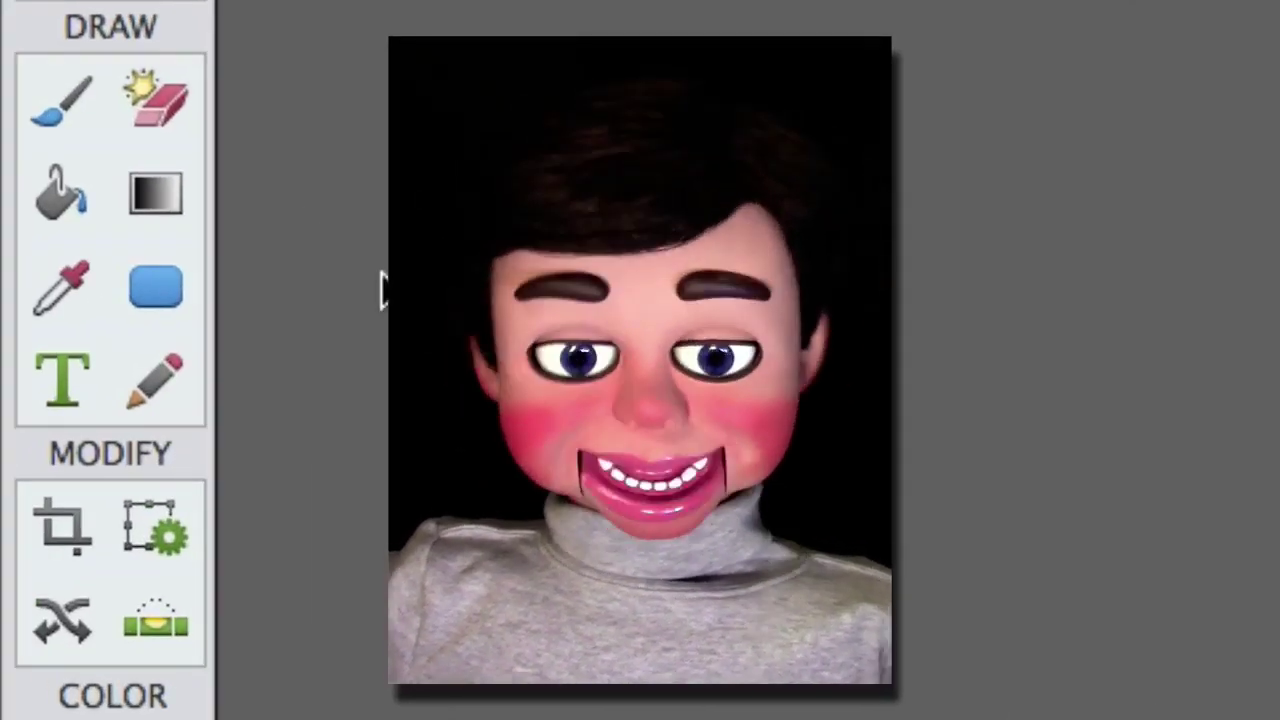
pyautogui.click(186, 130)
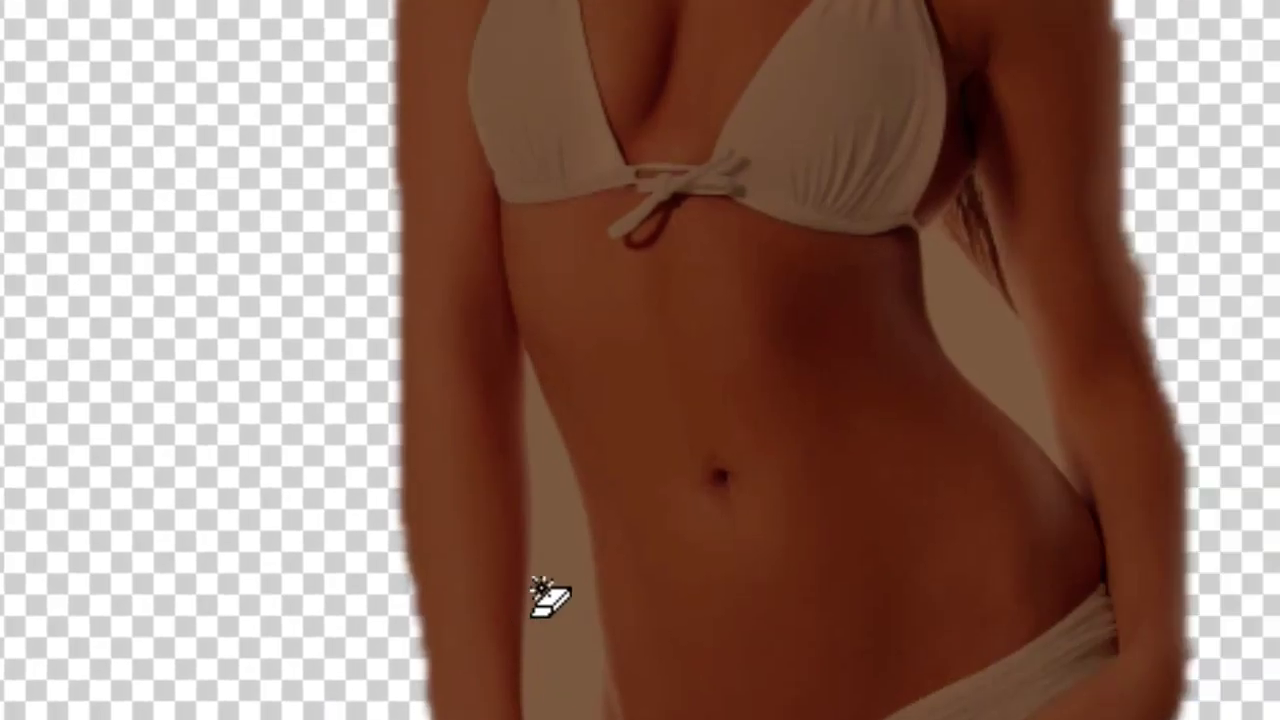
# - Magic-erase the beige gaps by the arm and waist, plus the bikini top and bottom
pyautogui.click(539, 583)
pyautogui.click(968, 352)
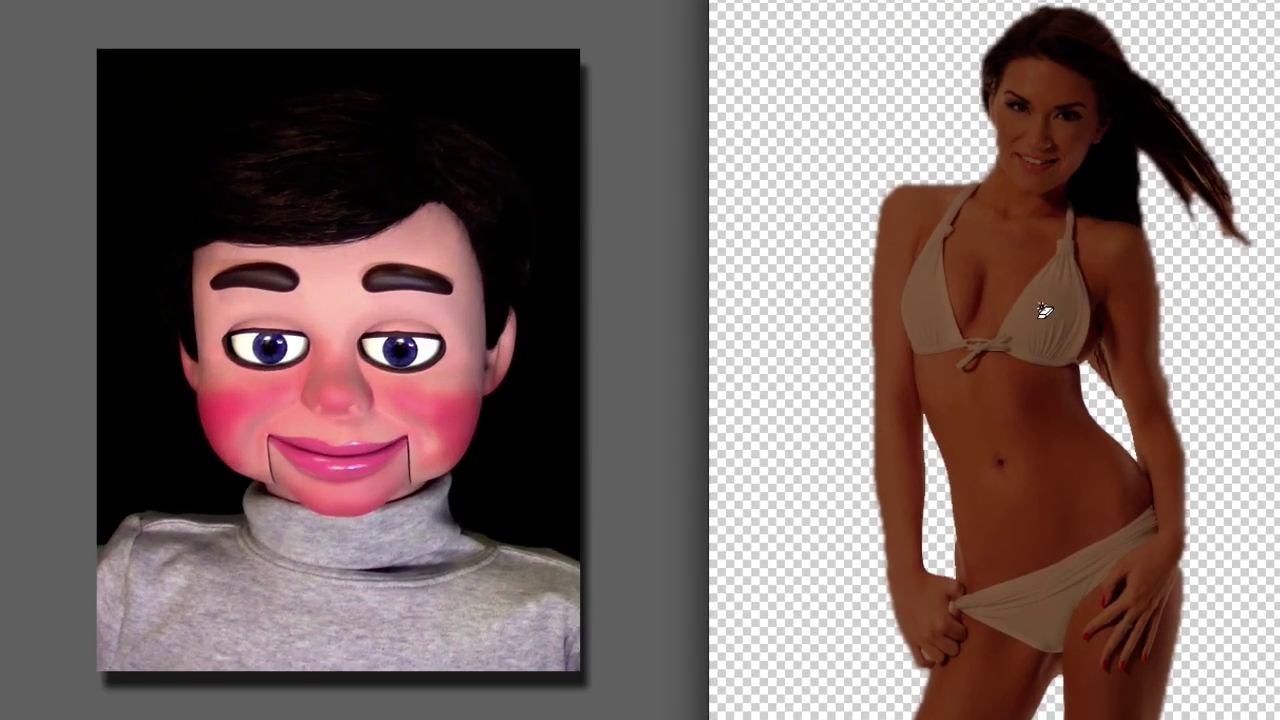
pyautogui.click(760, 89)
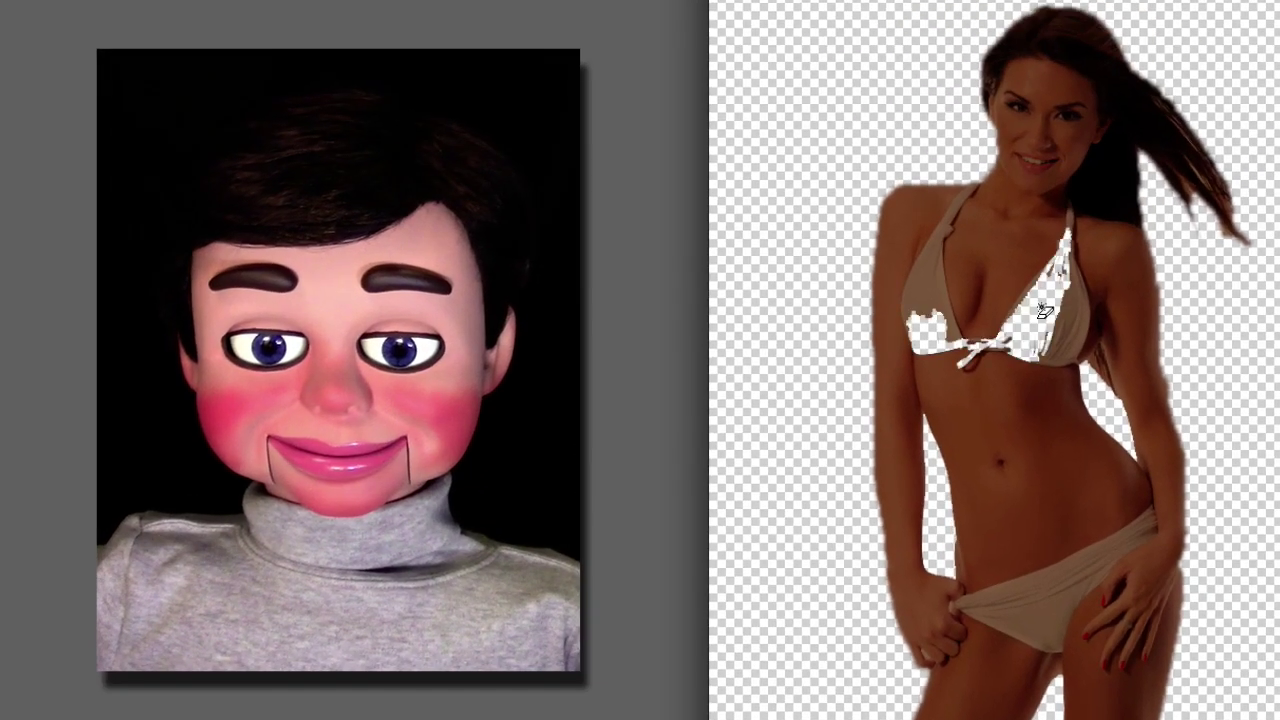
pyautogui.click(1070, 300)
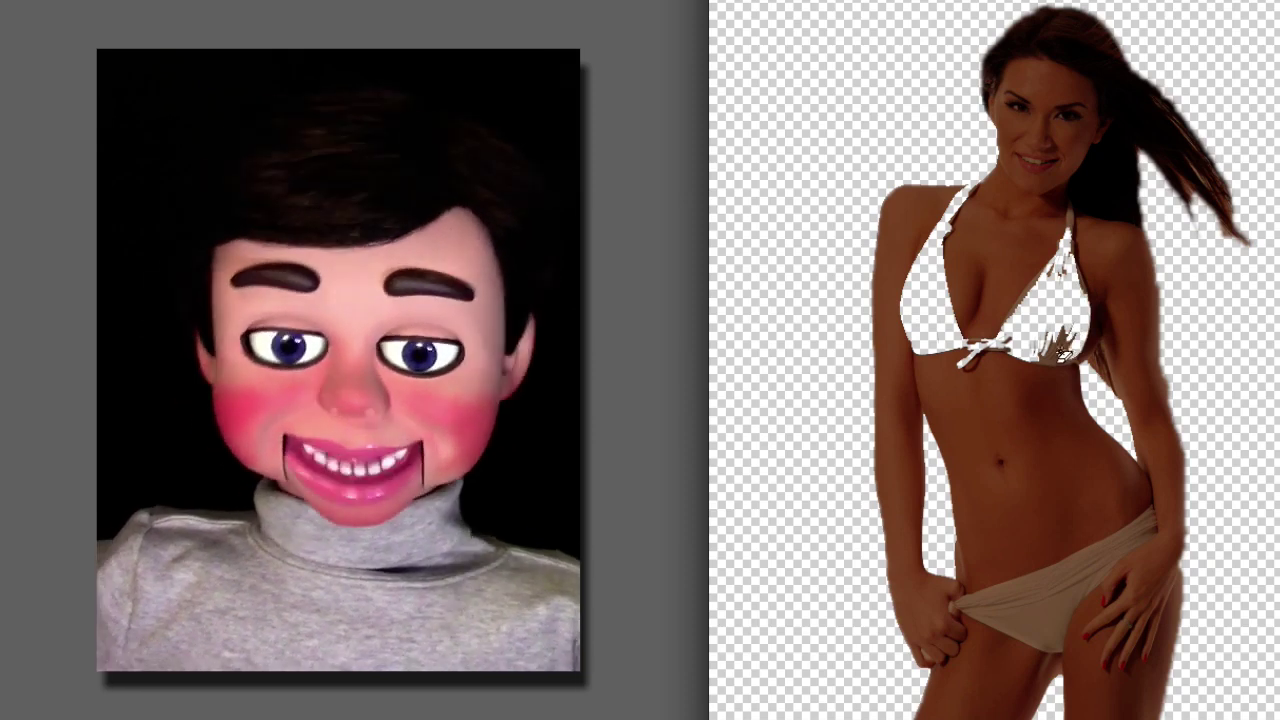
pyautogui.click(1065, 622)
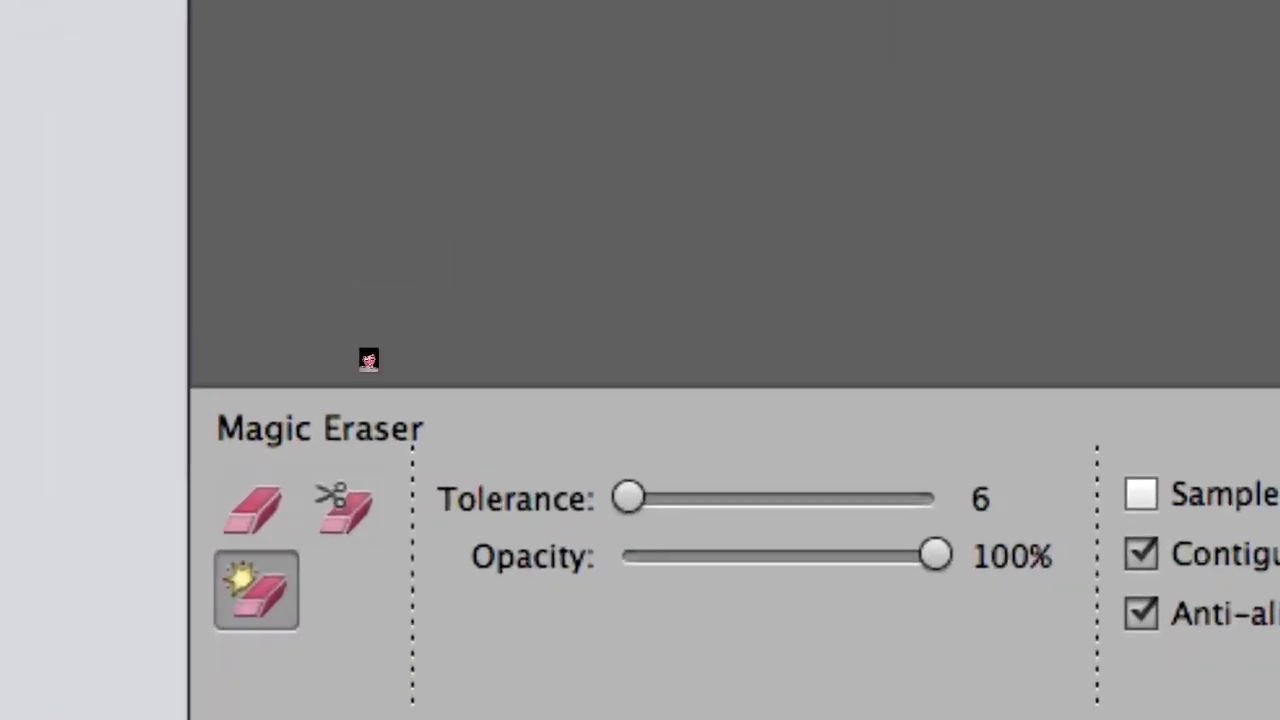
# - Erase the remaining brown smudges on the bikini cup with the Eraser
pyautogui.click(270, 497)
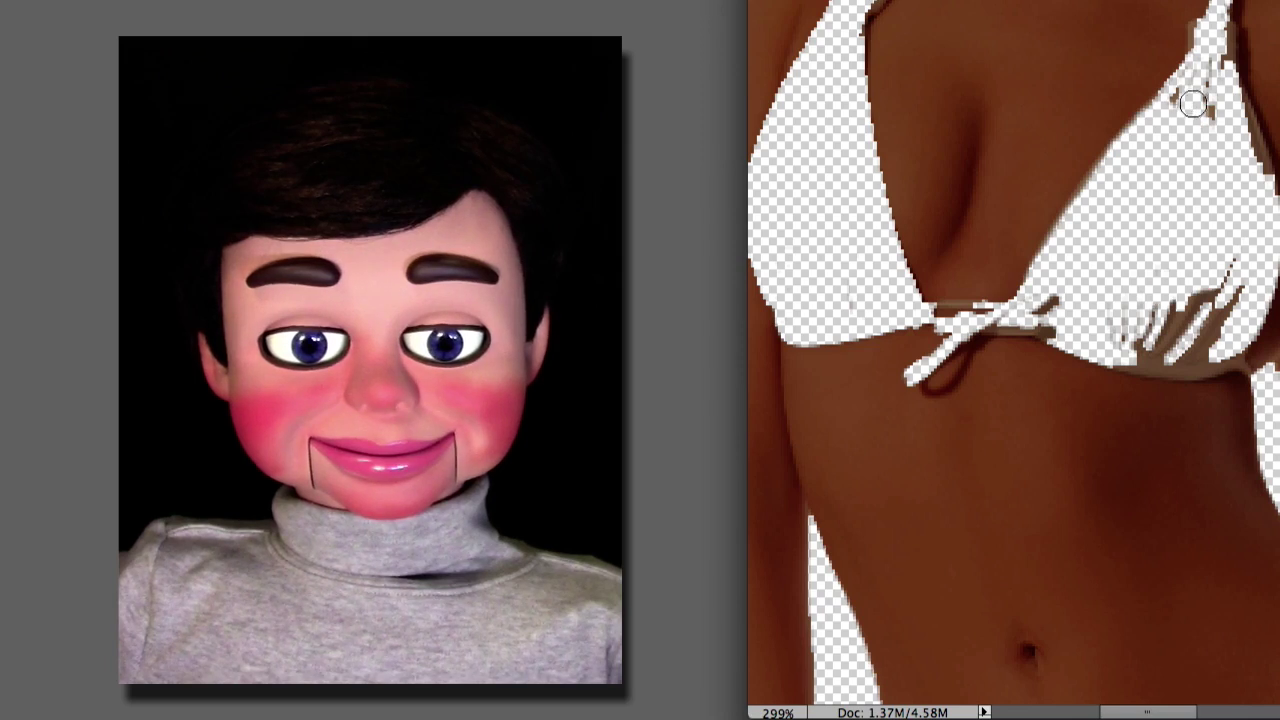
pyautogui.moveTo(1219, 35)
pyautogui.mouseDown()
pyautogui.moveTo(1204, 132)
pyautogui.moveTo(1230, 102)
pyautogui.moveTo(1258, 211)
pyautogui.moveTo(1230, 290)
pyautogui.moveTo(1181, 318)
pyautogui.mouseUp()
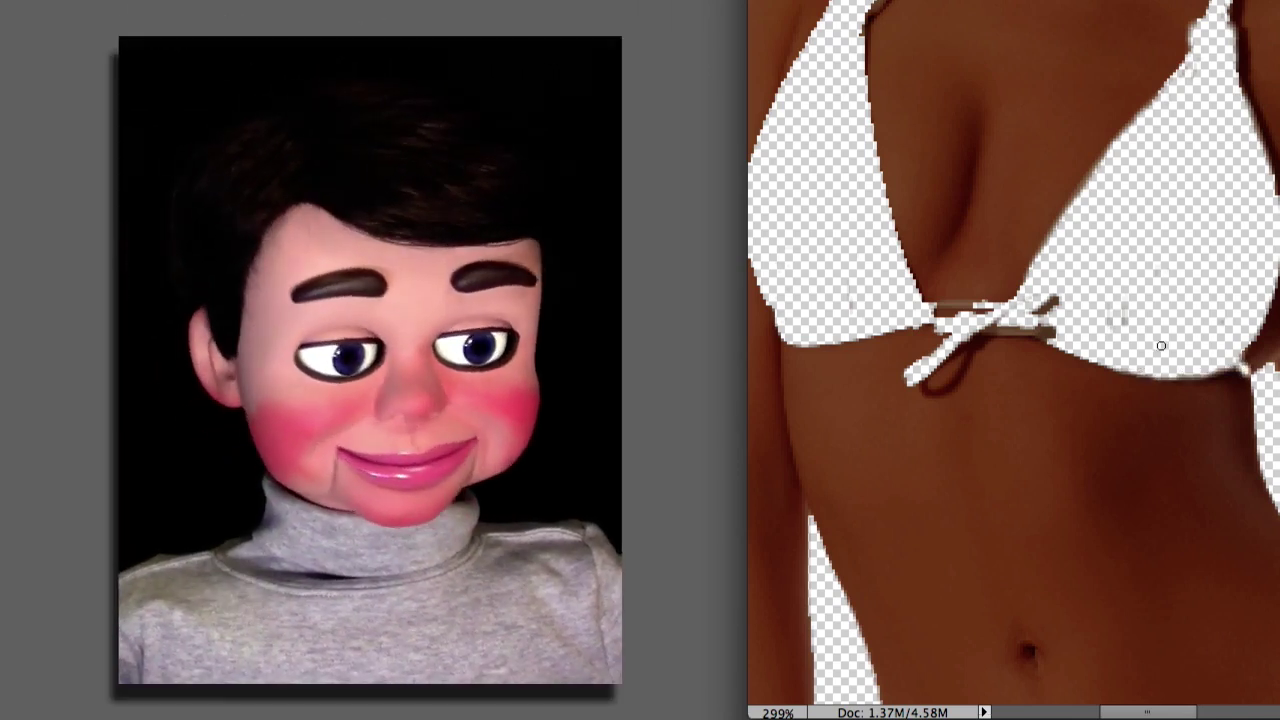
pyautogui.scroll(4, 993, 578)
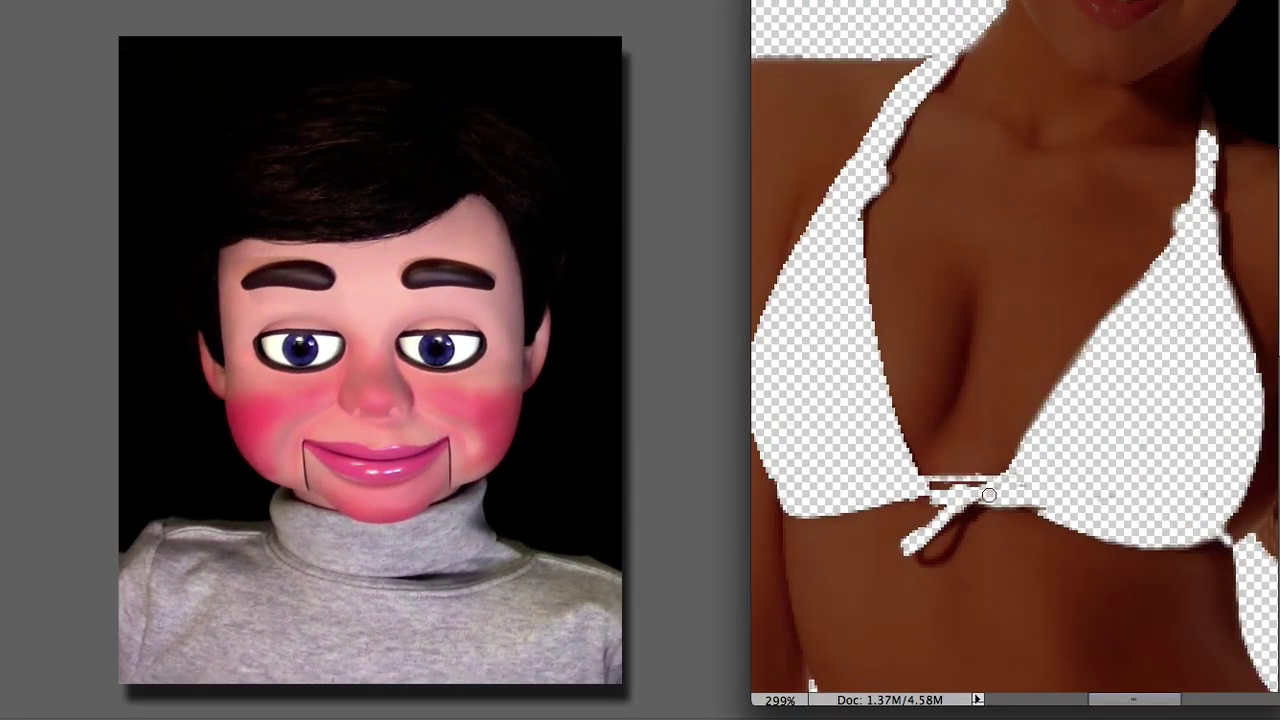
pyautogui.scroll(-10, 1145, 488)
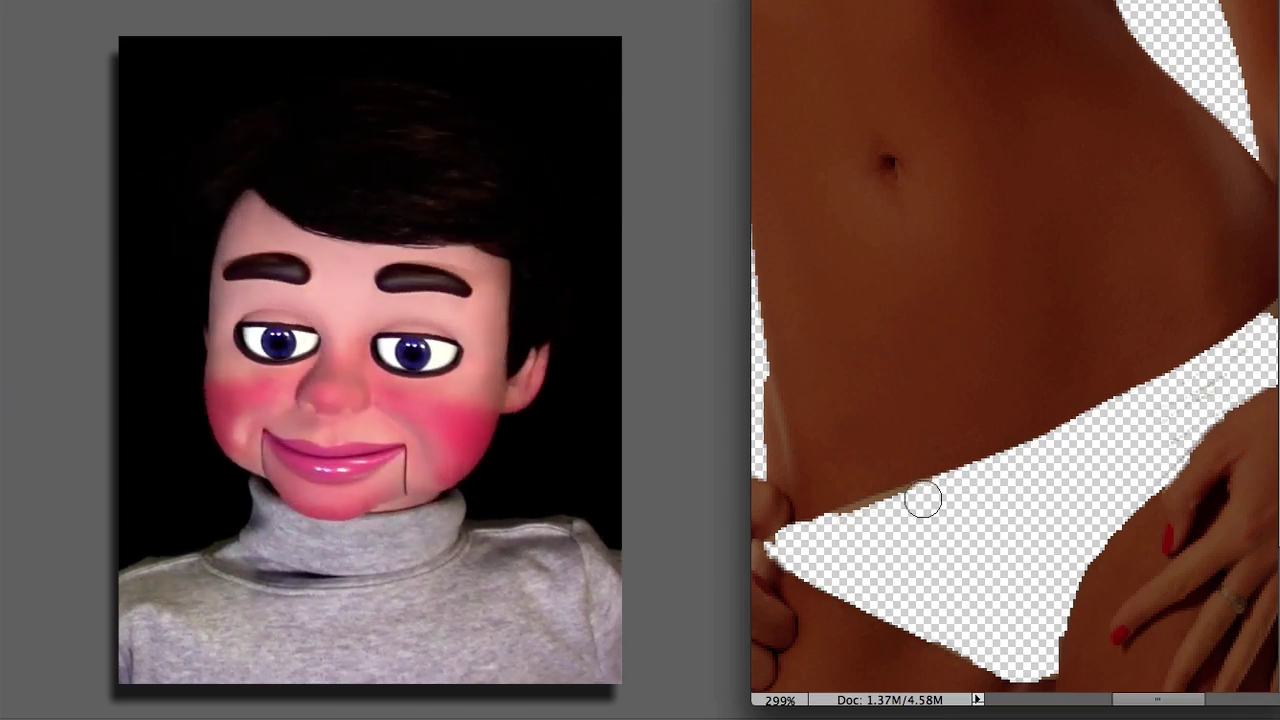
# - Set zoom to 100%, then zoom in on the face to erase the teeth and eye whites
pyautogui.click(756, 699)
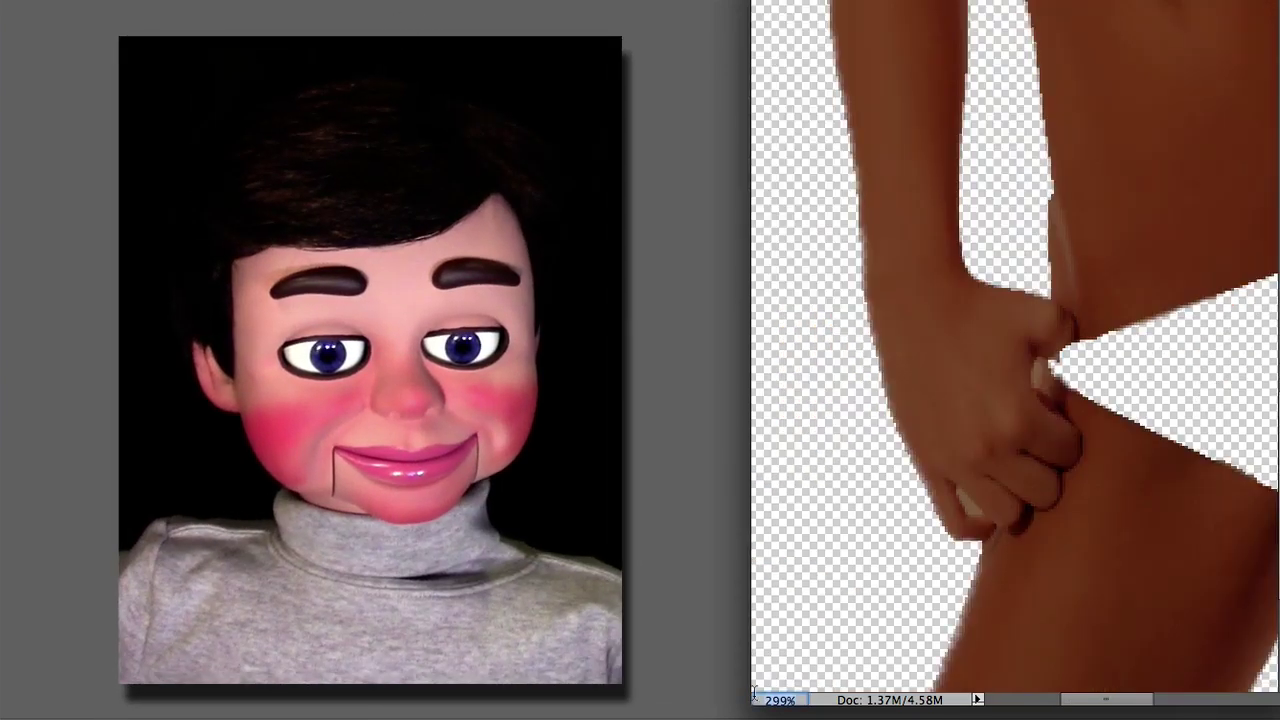
pyautogui.write('100')
pyautogui.press('Return')
pyautogui.scroll(5, 1014, 346)
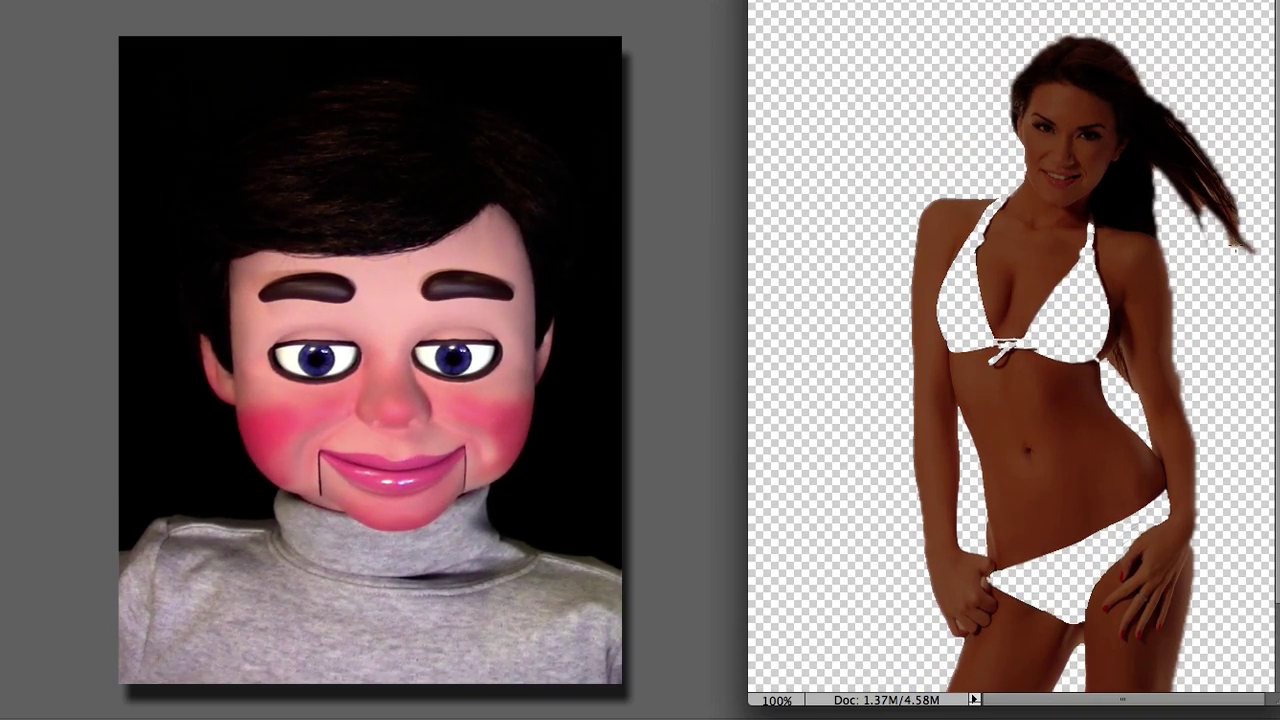
pyautogui.click(1050, 175)
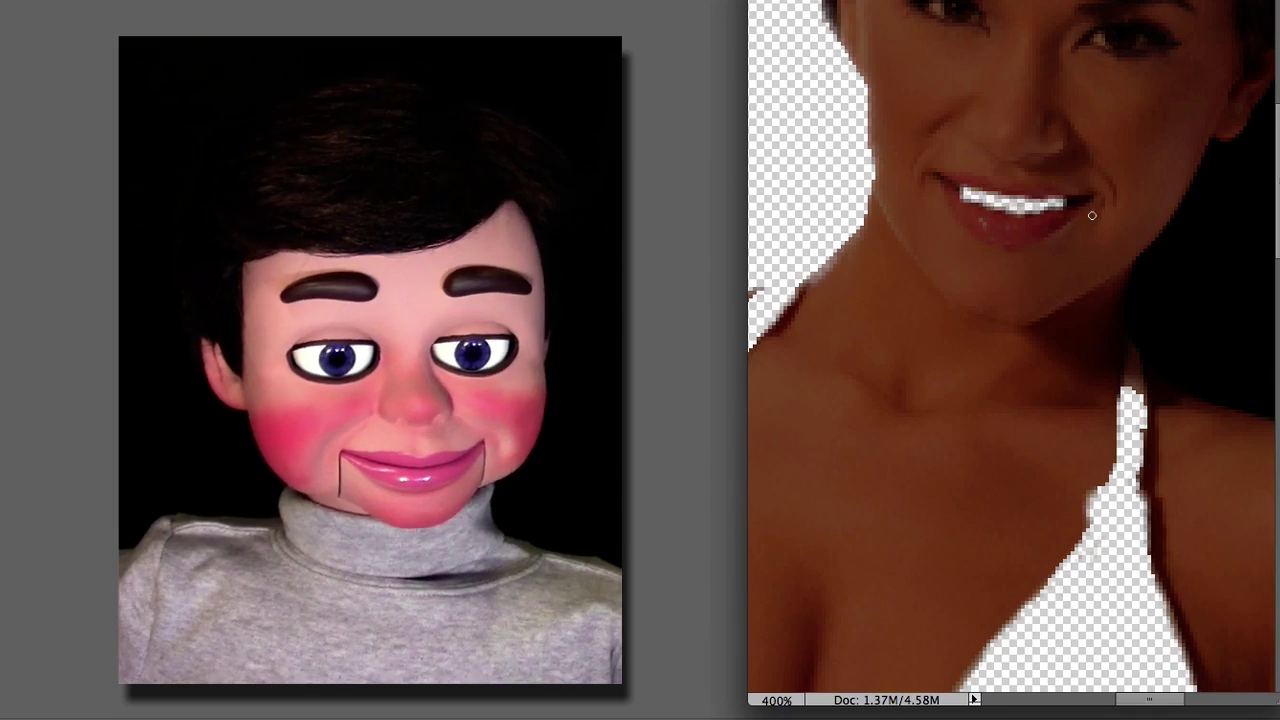
pyautogui.scroll(3, 1092, 215)
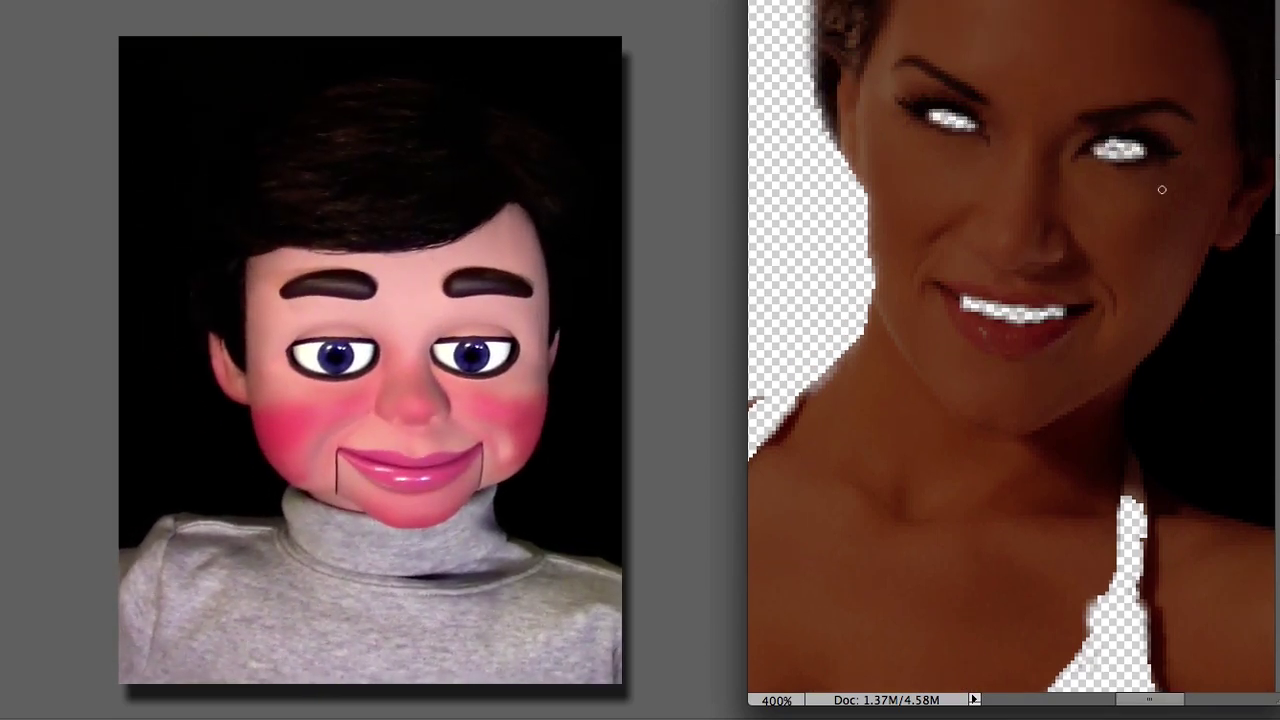
pyautogui.scroll(2, 1232, 353)
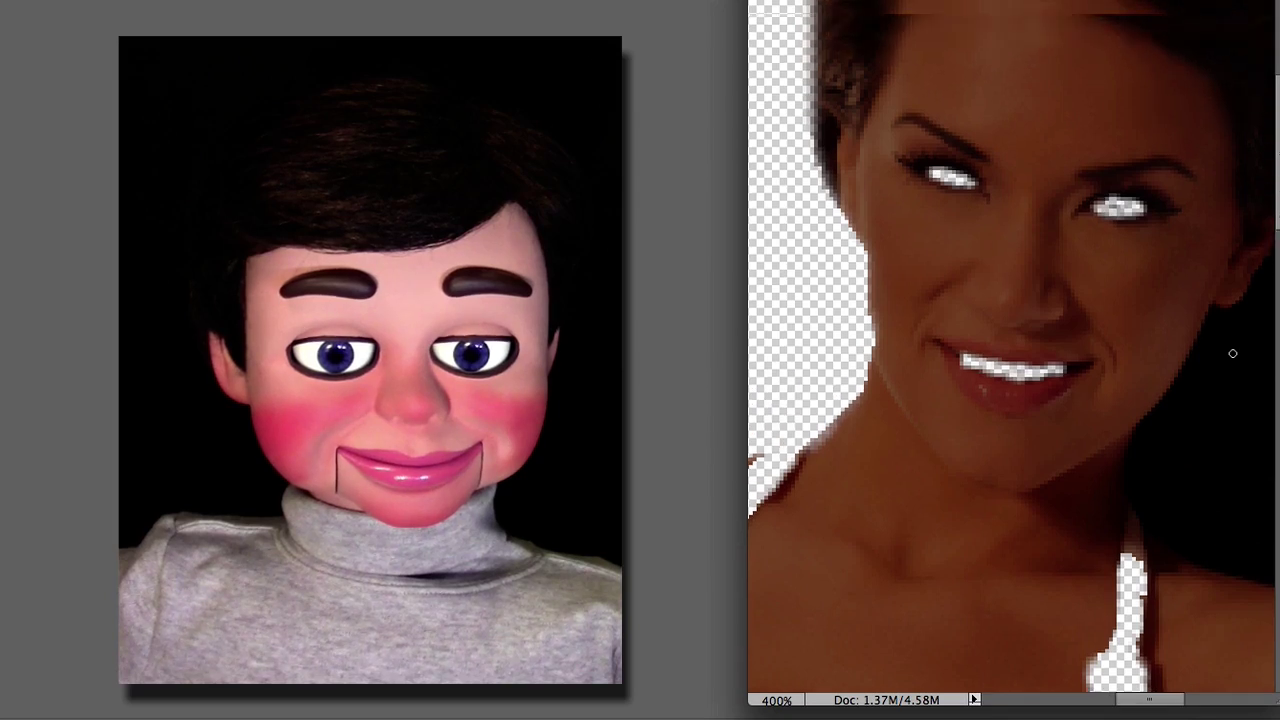
pyautogui.press('super+1')
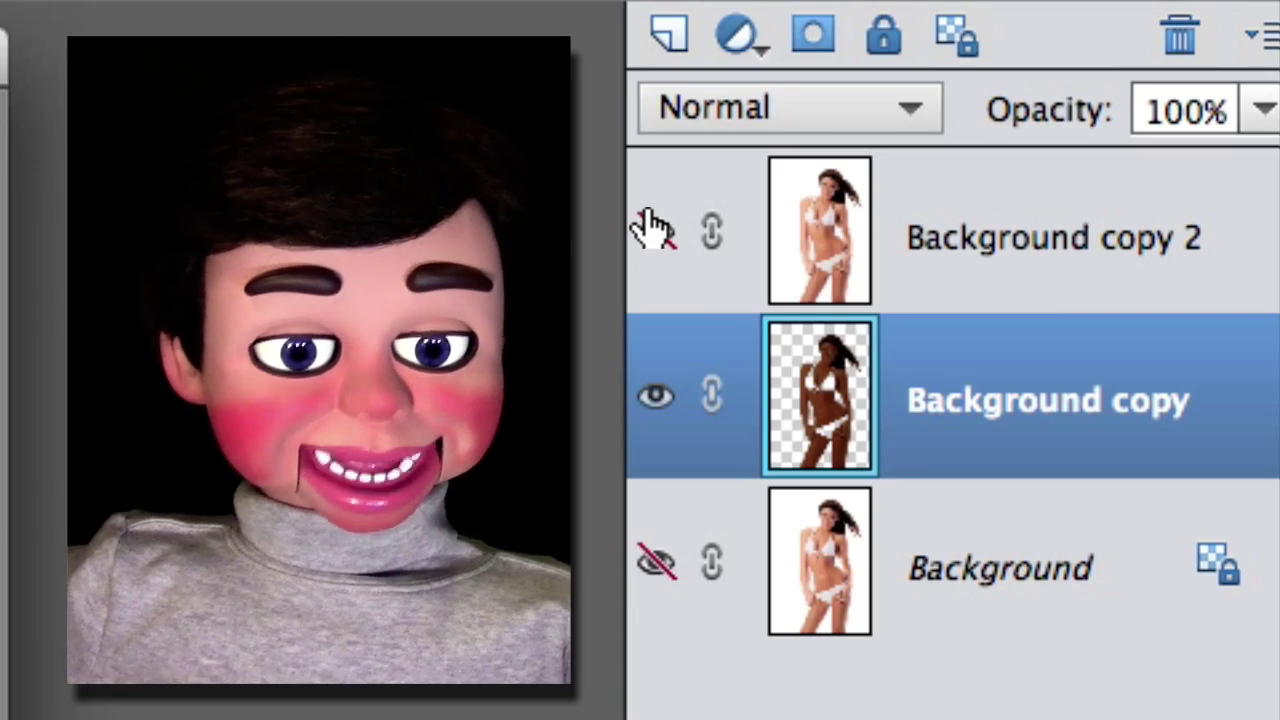
# - Show Background copy 2 and Background, then add a white layer mask to Background copy 2
pyautogui.click(653, 231)
pyautogui.click(658, 560)
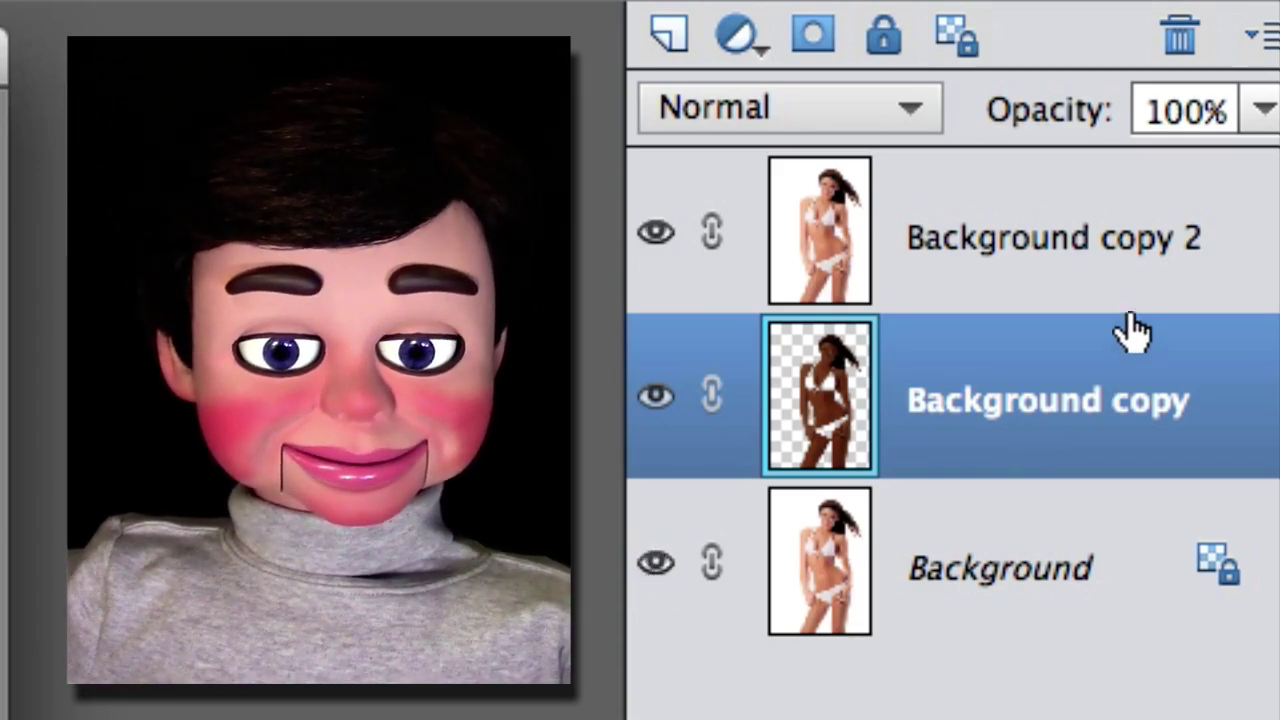
pyautogui.click(1050, 243)
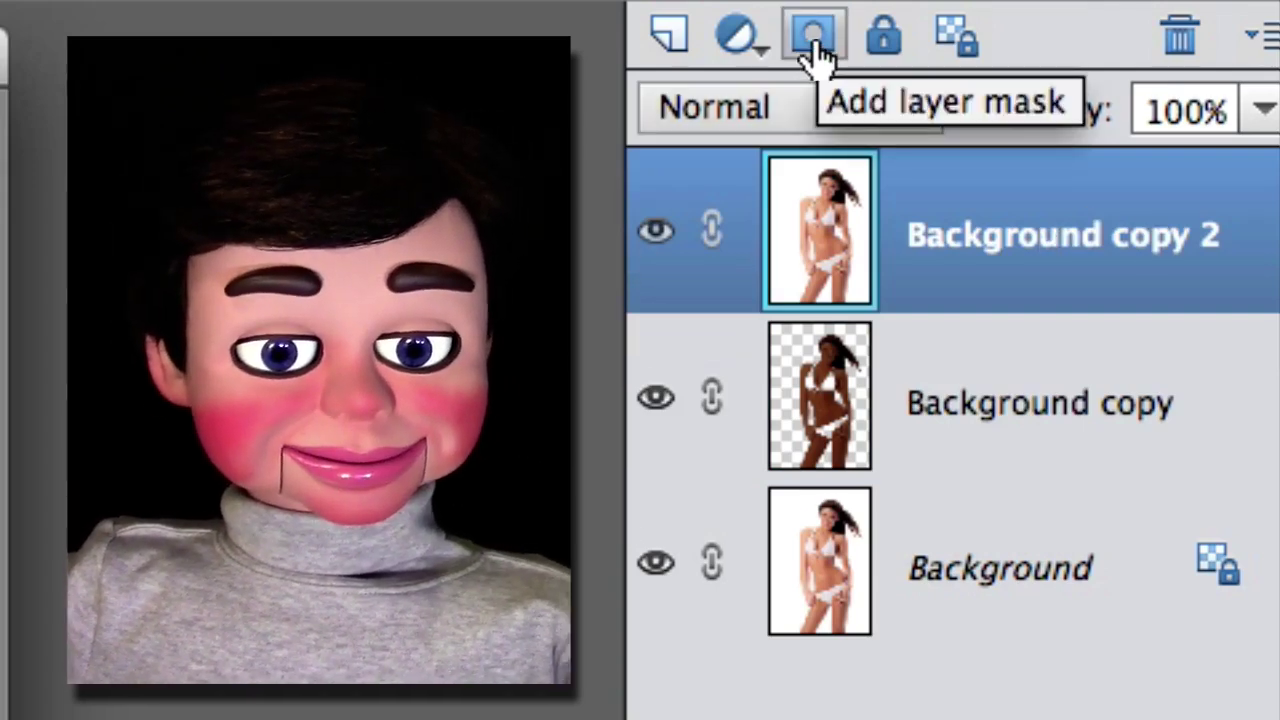
pyautogui.click(814, 45)
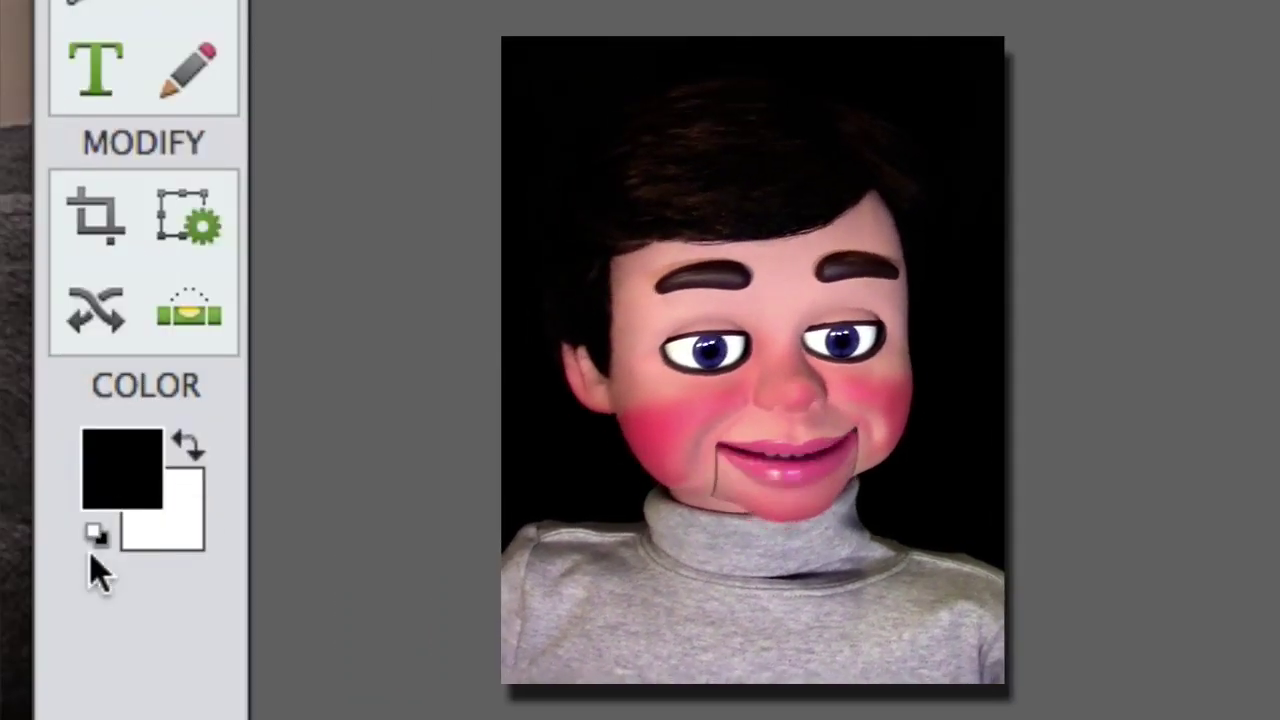
# - Restore black as the foreground colour and select the Brush tool (67 px, 16% opacity)
pyautogui.press('x')
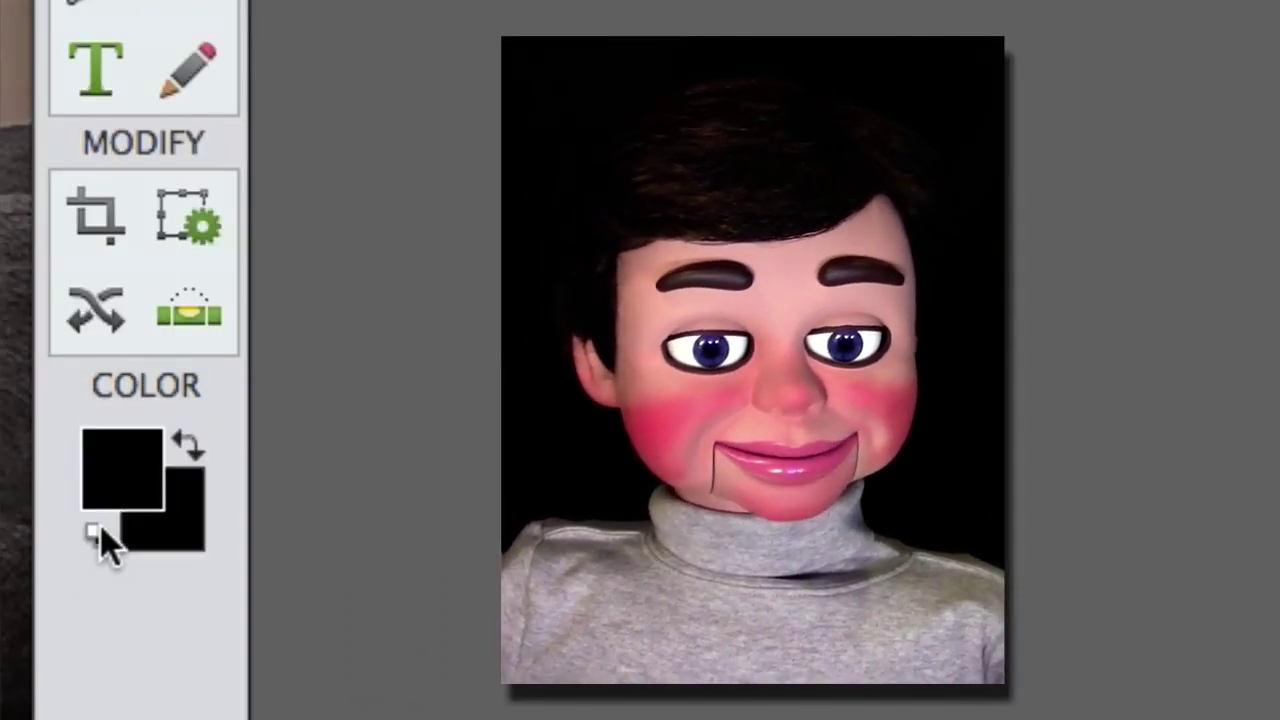
pyautogui.click(187, 445)
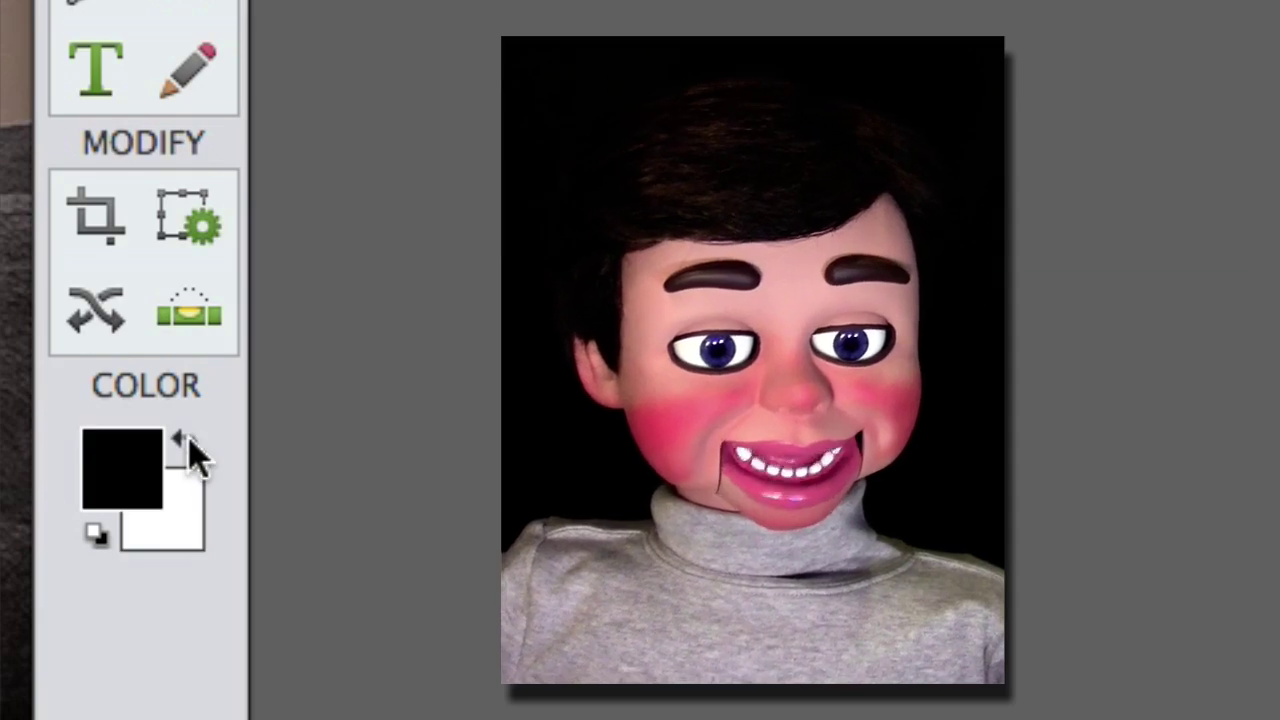
pyautogui.click(70, 335)
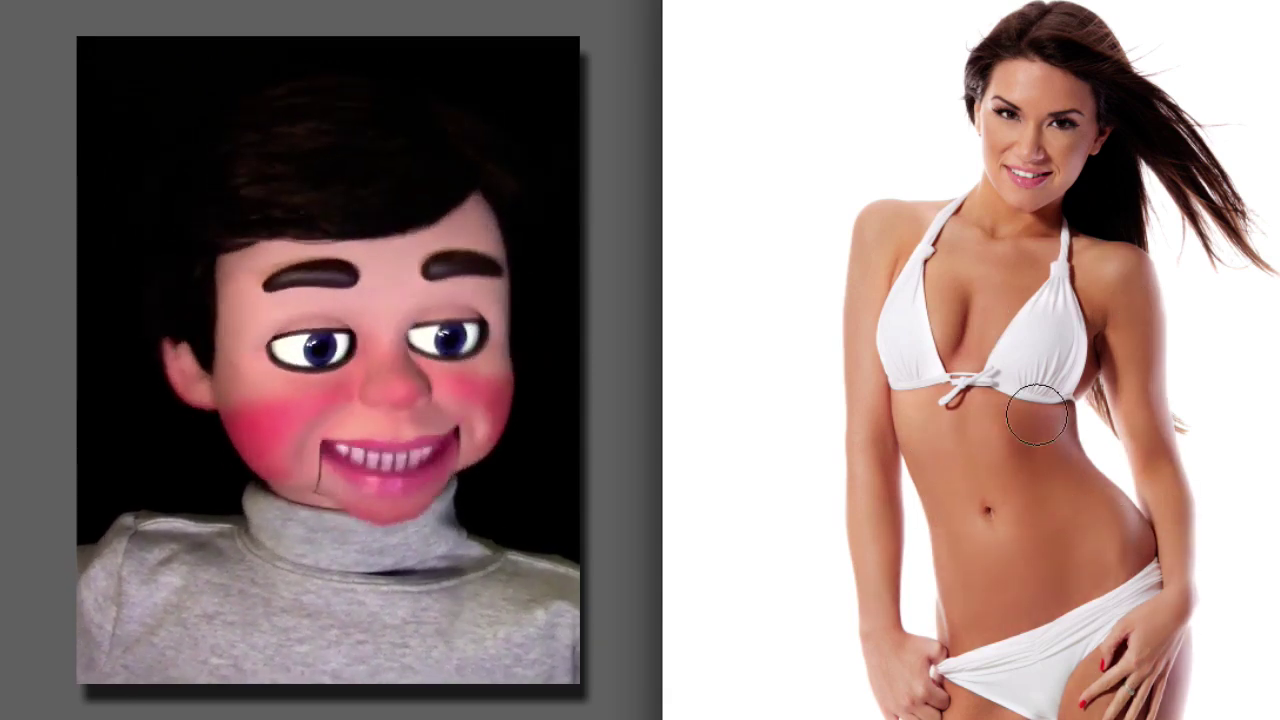
# - Paint the skin into Background copy 2's mask for an even tan, then hide the Background layer
pyautogui.scroll(-2, 1058, 484)
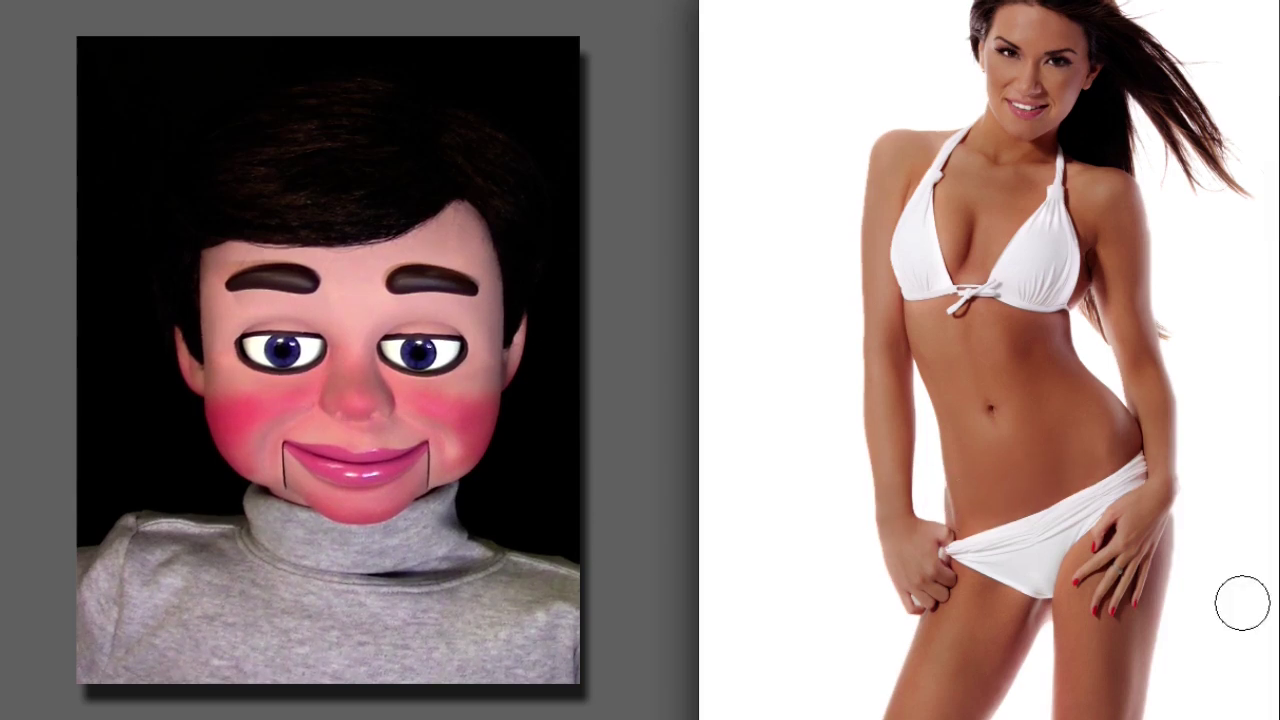
pyautogui.scroll(2, 1234, 480)
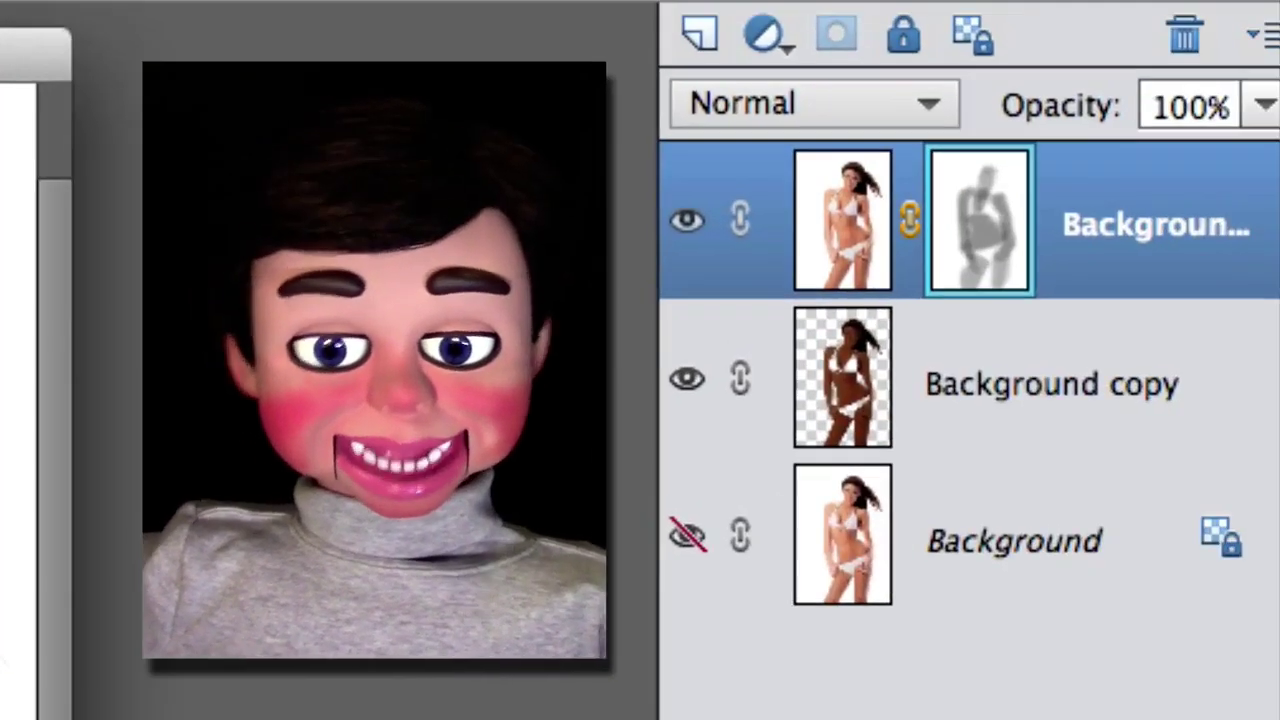
pyautogui.click(686, 540)
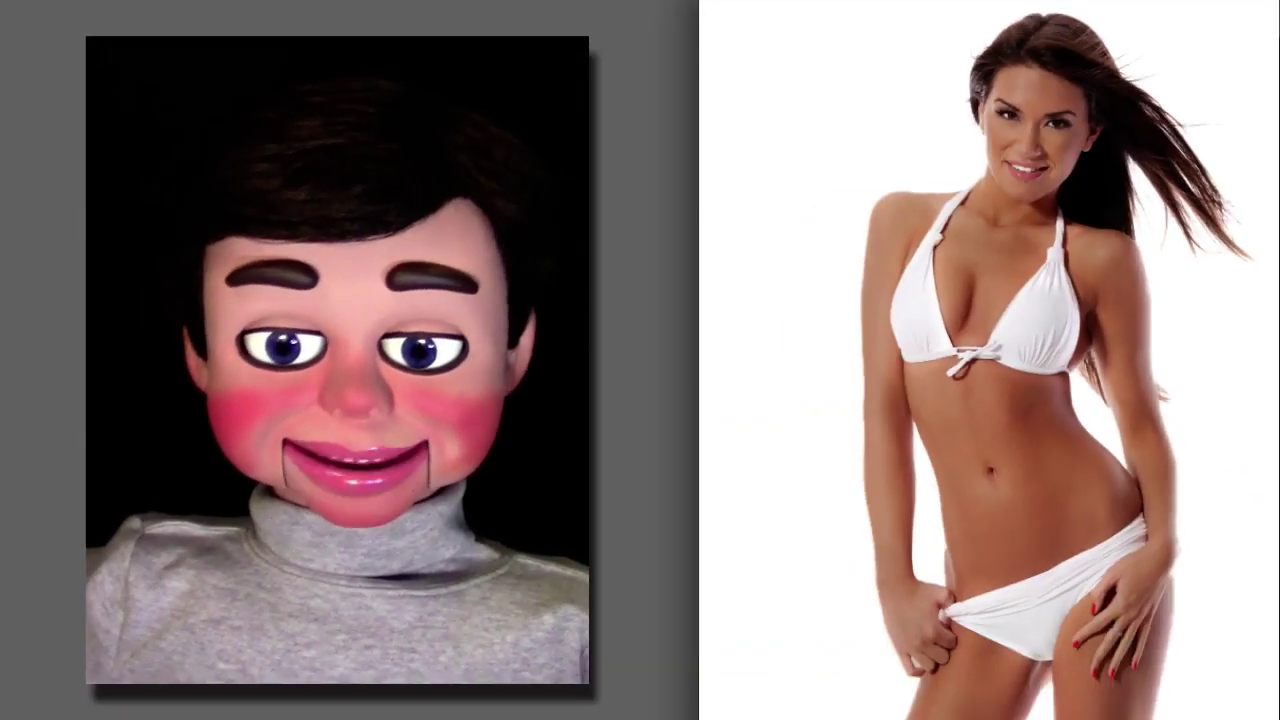